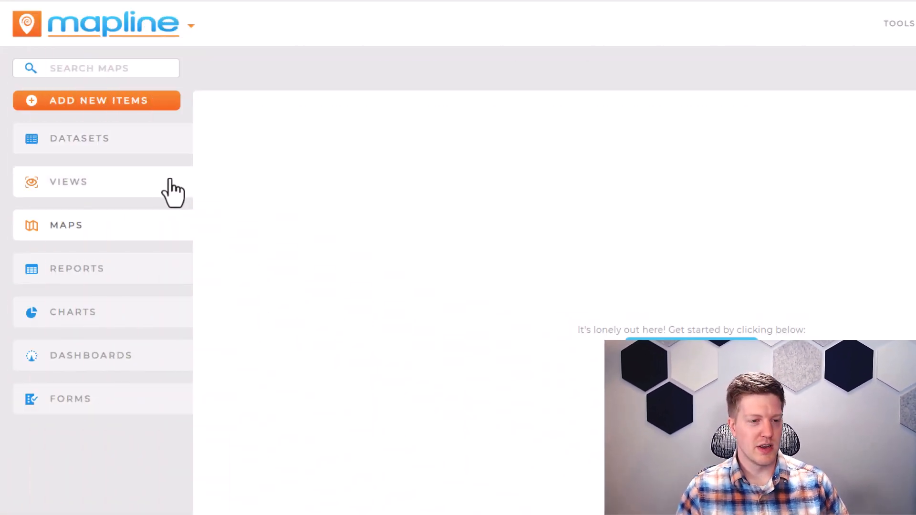
- Start a new dataset and name it "Demo: Customers"
click(127, 107)
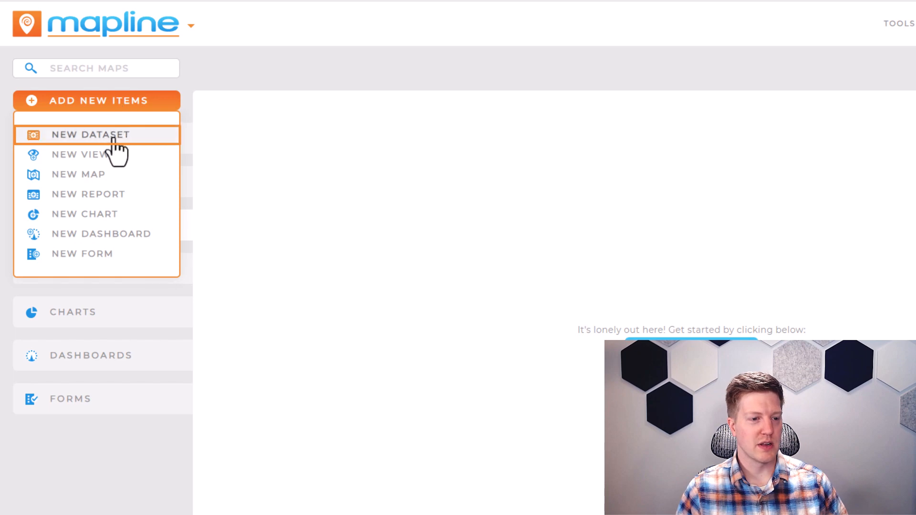
click(115, 133)
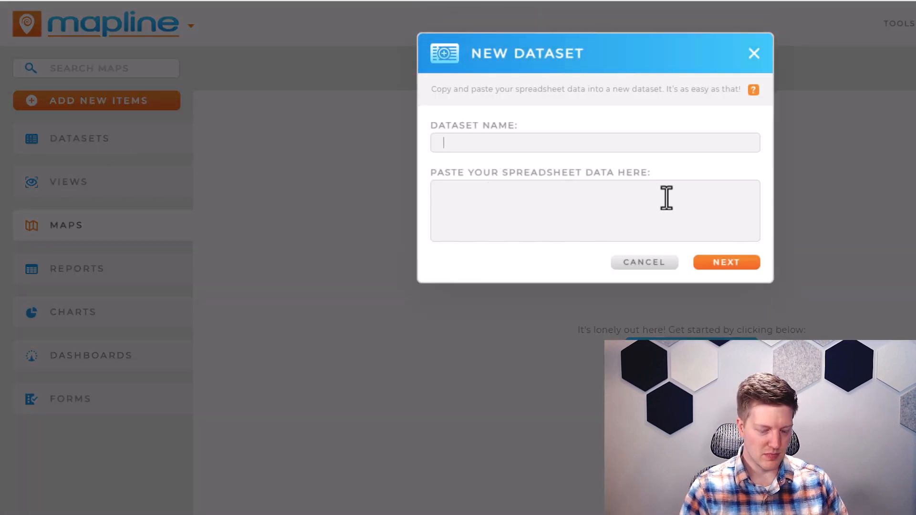
text(Demo: Custom)
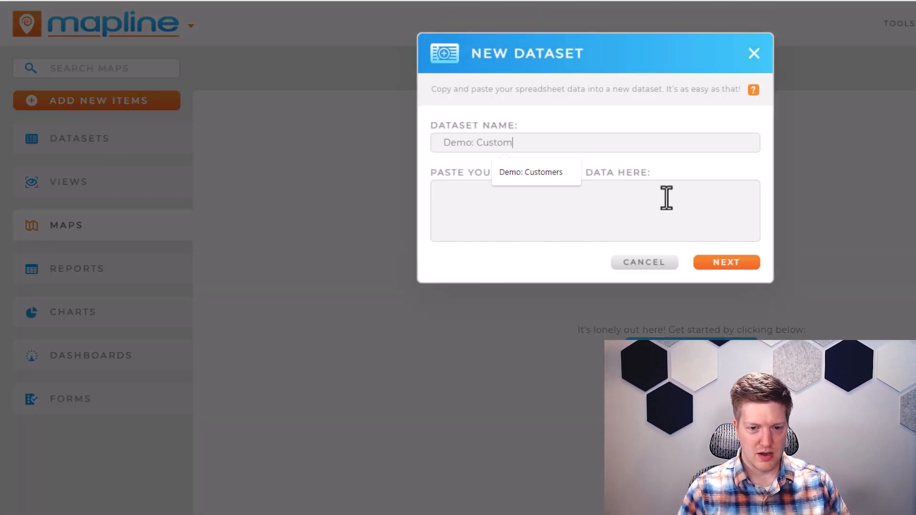
text(ers)
click(666, 198)
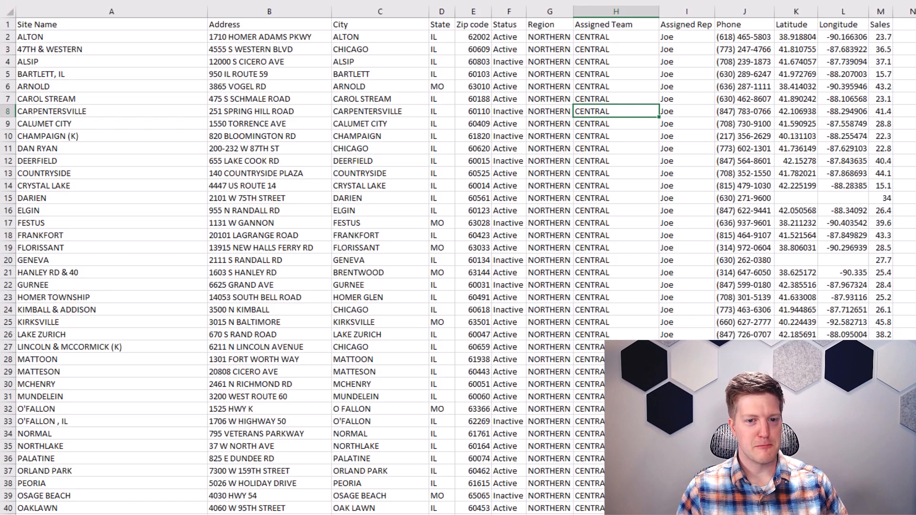
- Switch to the customer spreadsheet, review its address columns, and copy all of its data
click(540, 207)
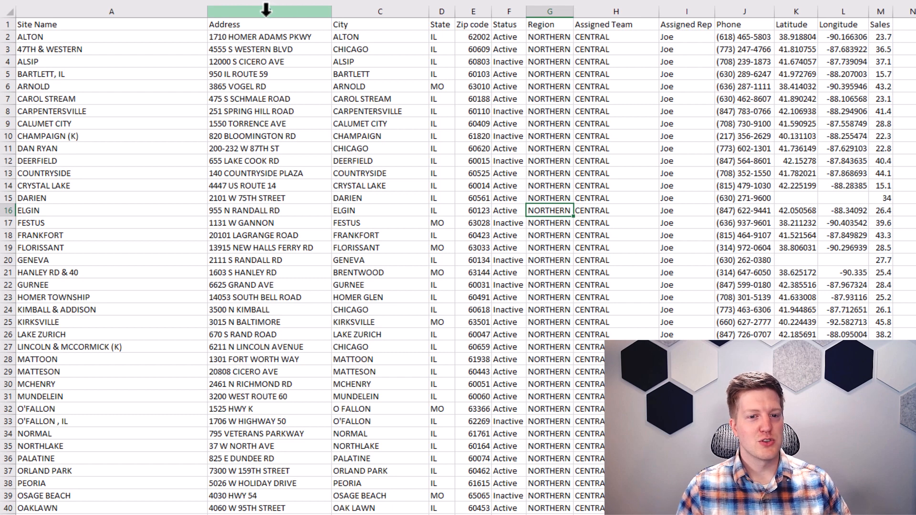
drag(292, 11, 466, 9)
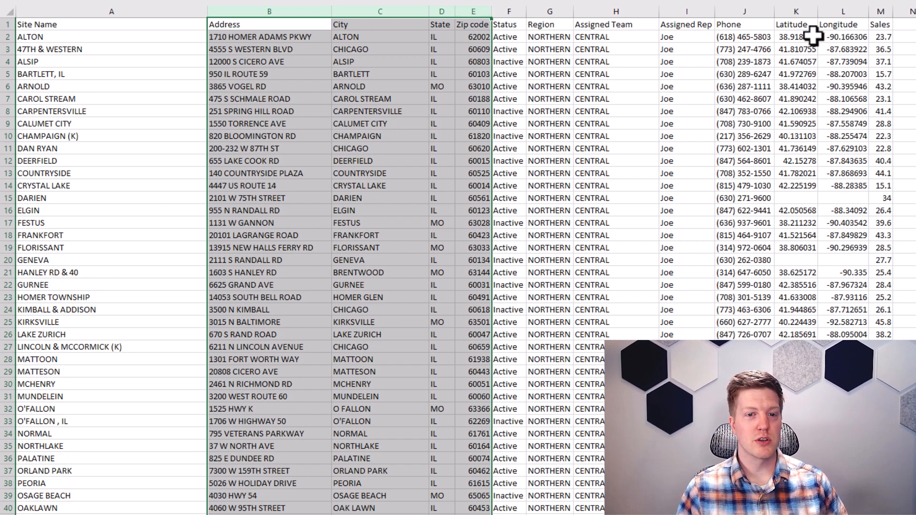
click(544, 86)
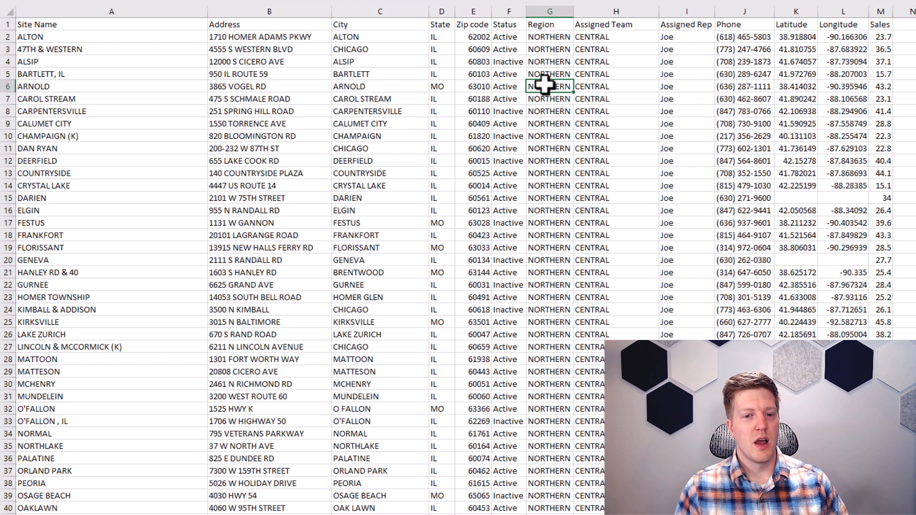
click(475, 174)
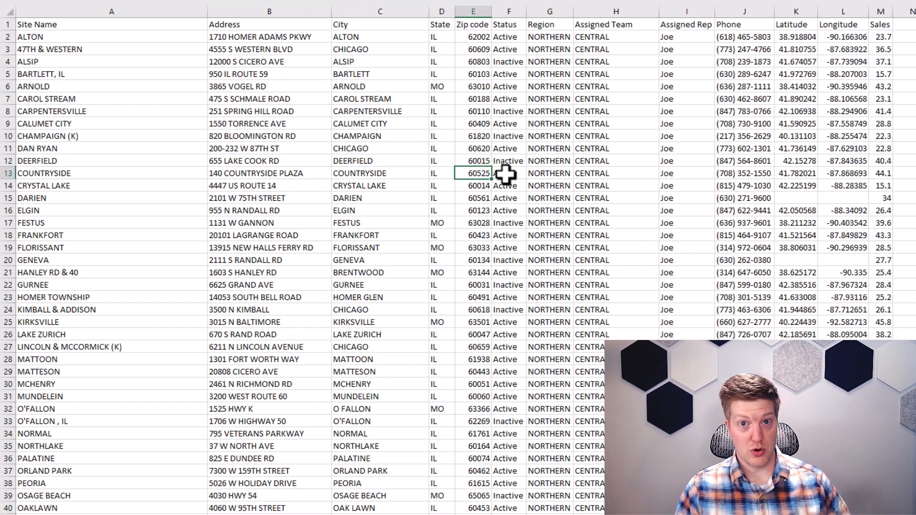
key(ctrl+a)
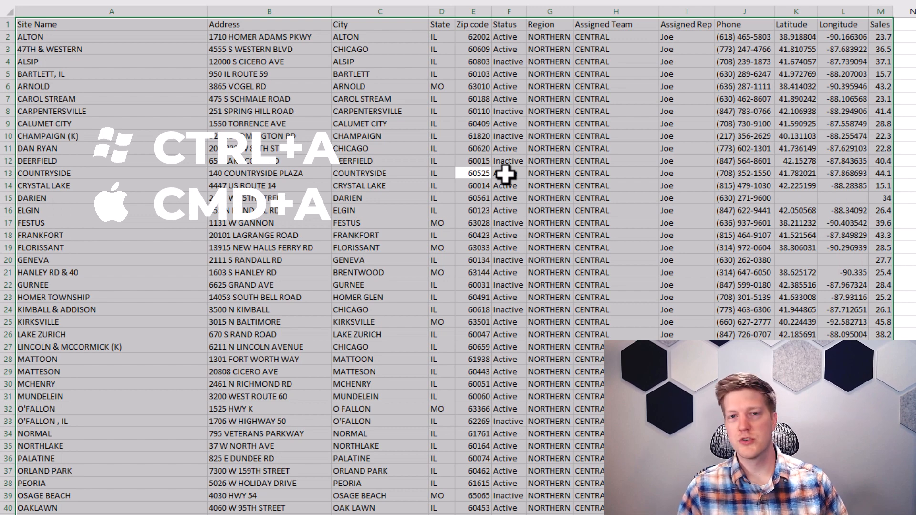
key(ctrl+c)
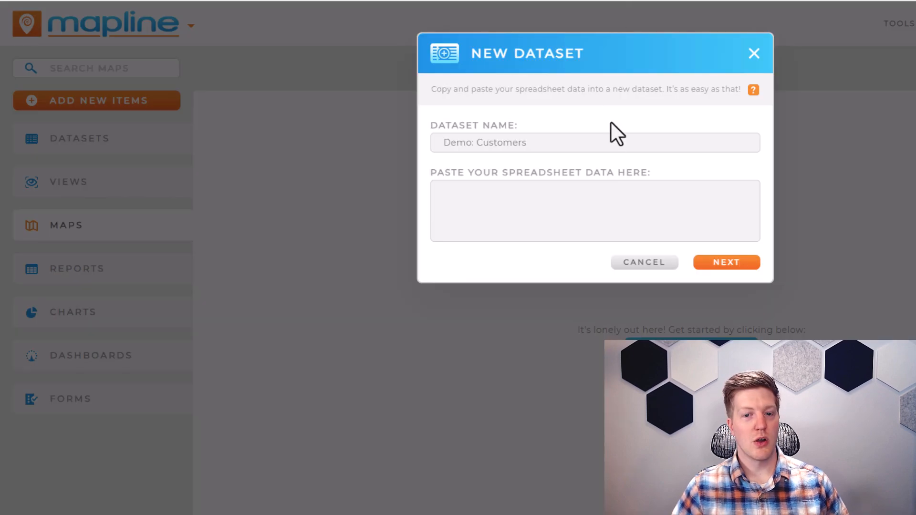
- Paste the copied spreadsheet data into the new Mapline dataset and accept the detected address column matches
click(606, 195)
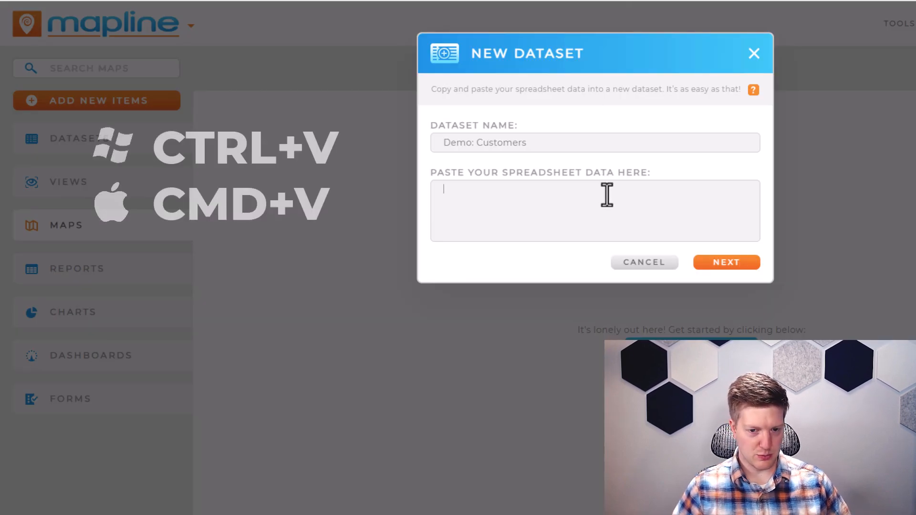
key(ctrl+v)
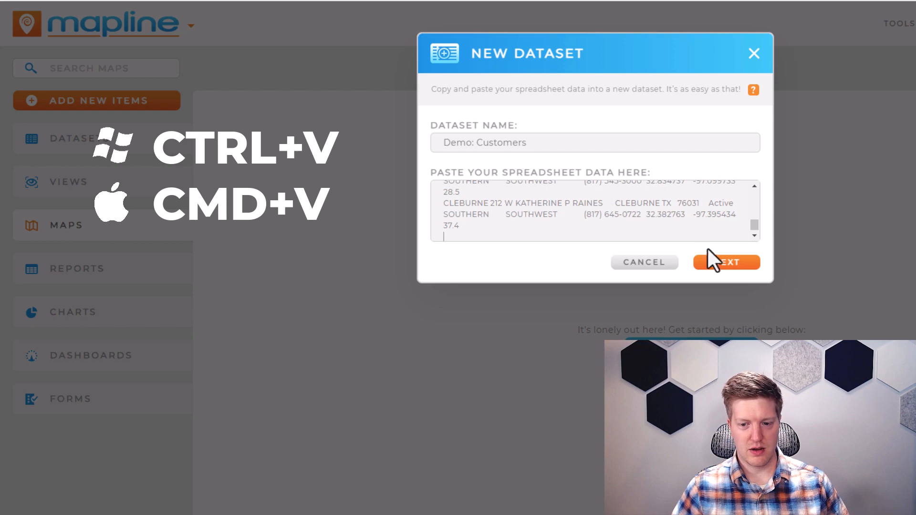
click(714, 261)
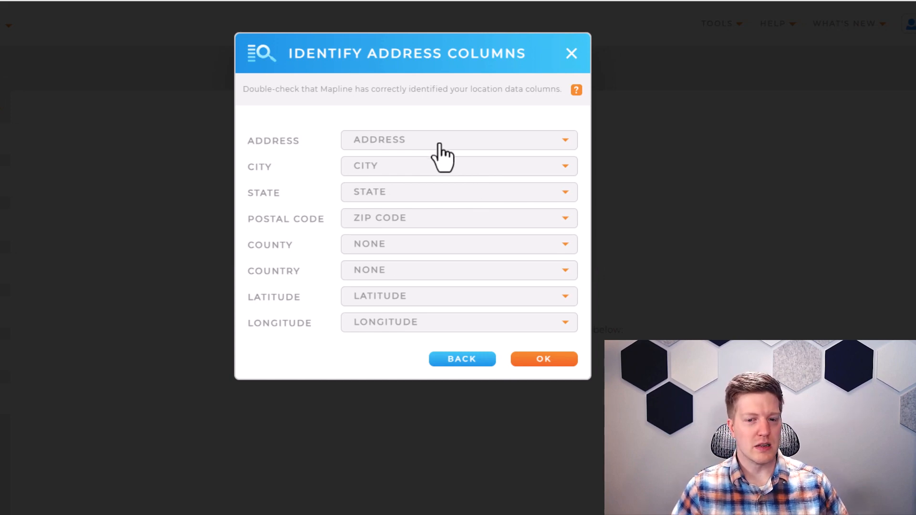
click(439, 144)
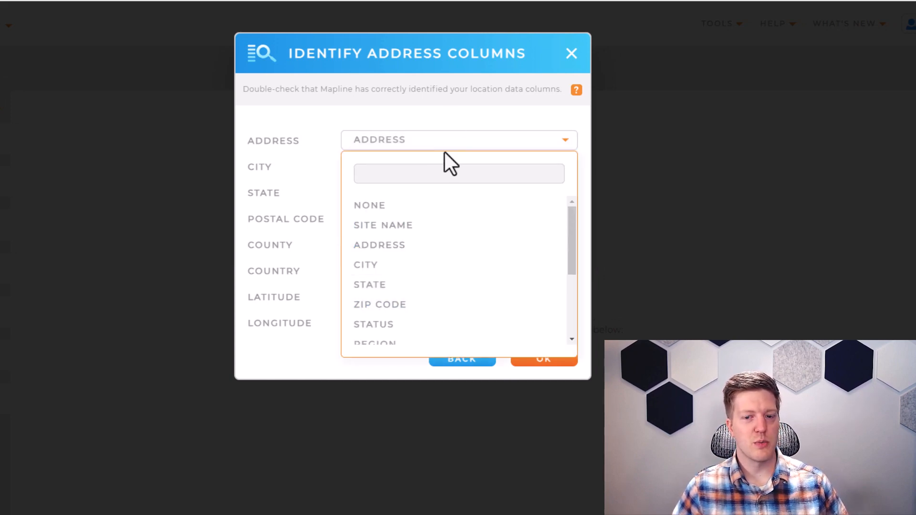
click(443, 144)
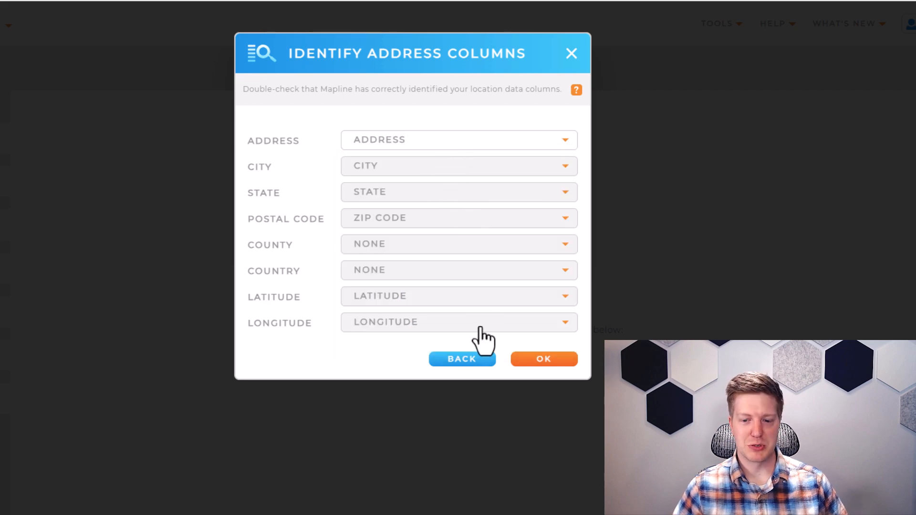
click(543, 360)
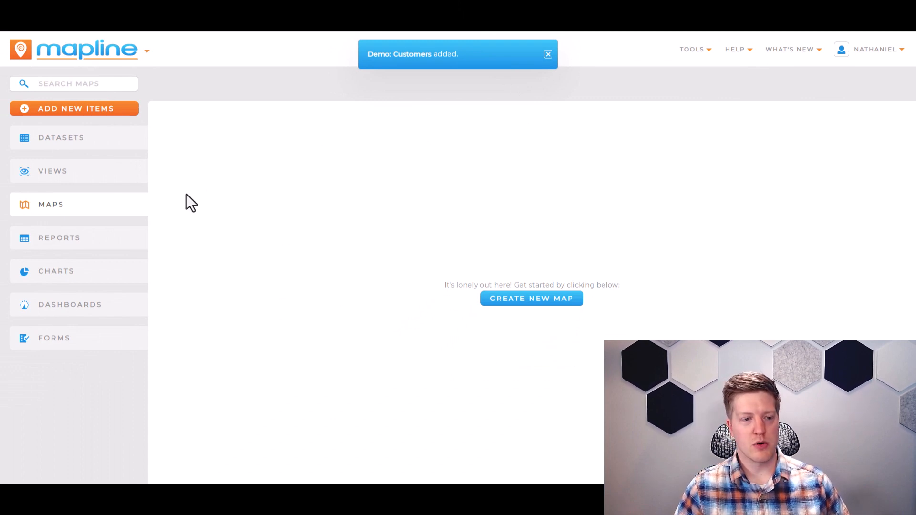
- Open the Demo: Customers dataset and set the status of record 4 to Inactive
click(112, 148)
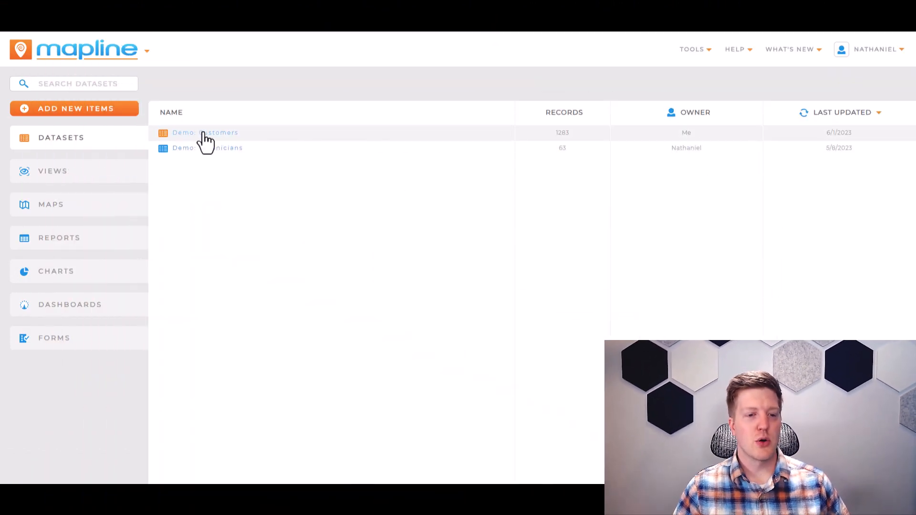
click(216, 135)
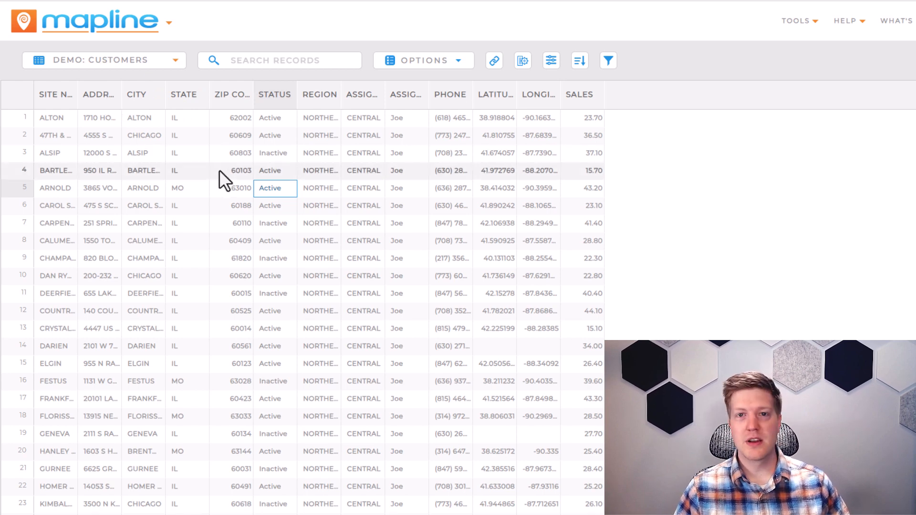
click(279, 171)
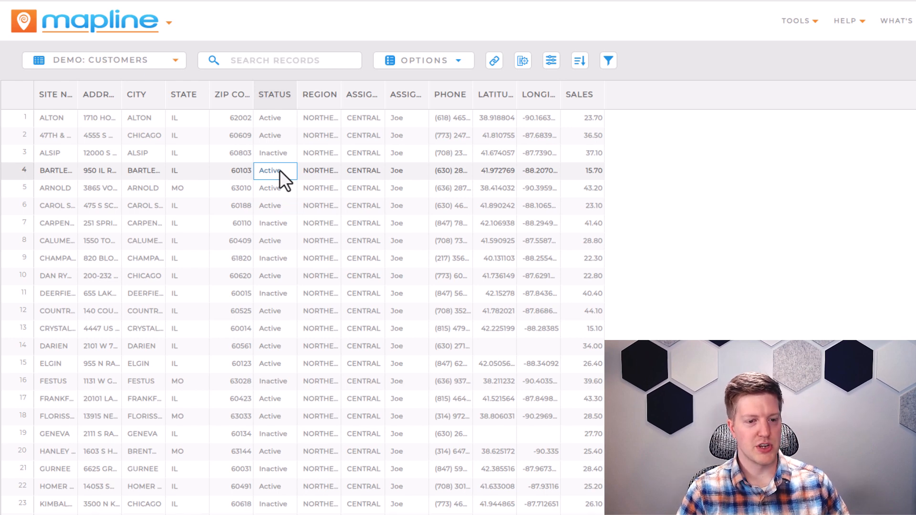
text(Inactive)
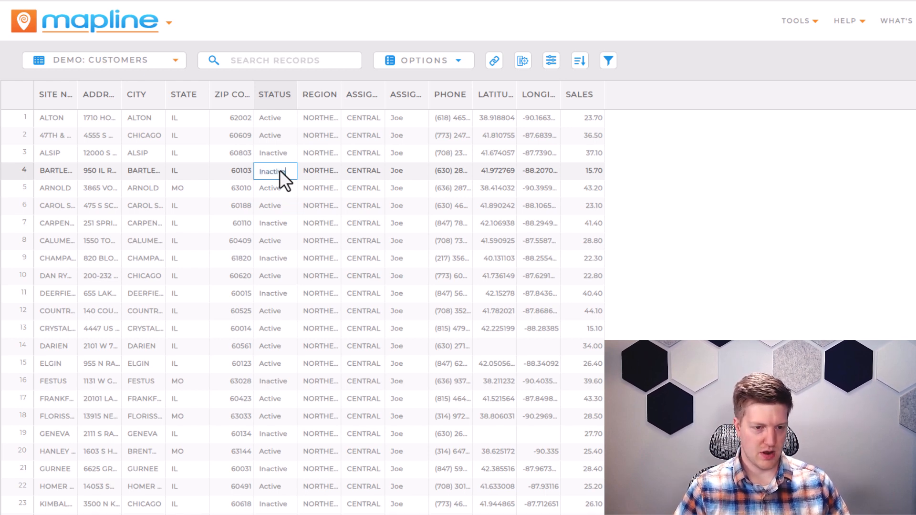
key(Return)
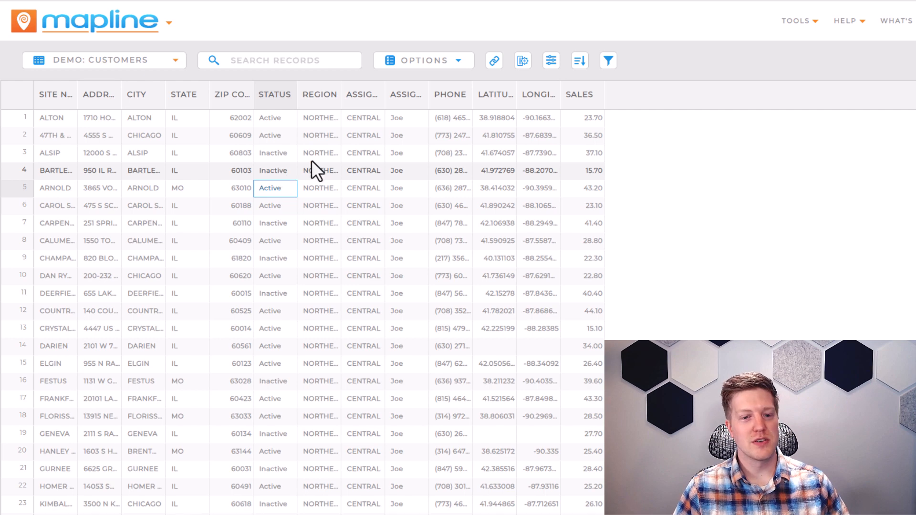
click(419, 61)
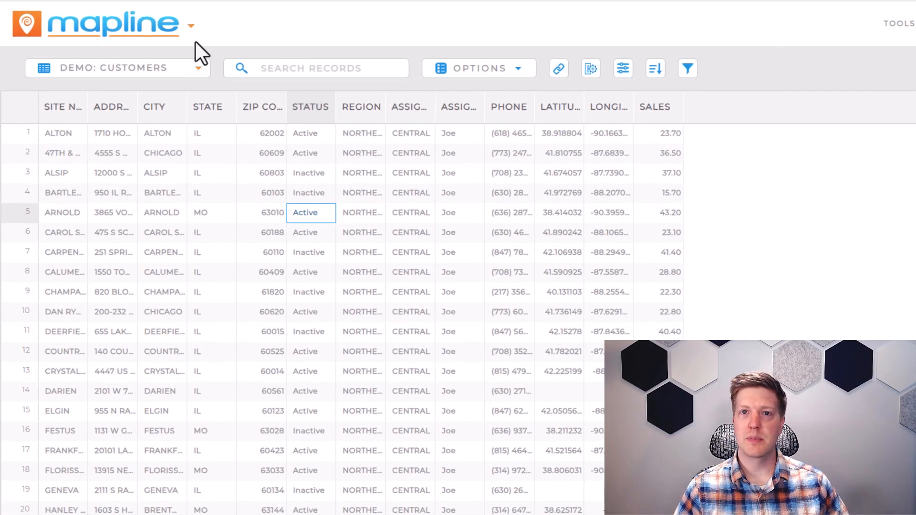
- Create a new map named "Demo: My Map"
click(144, 31)
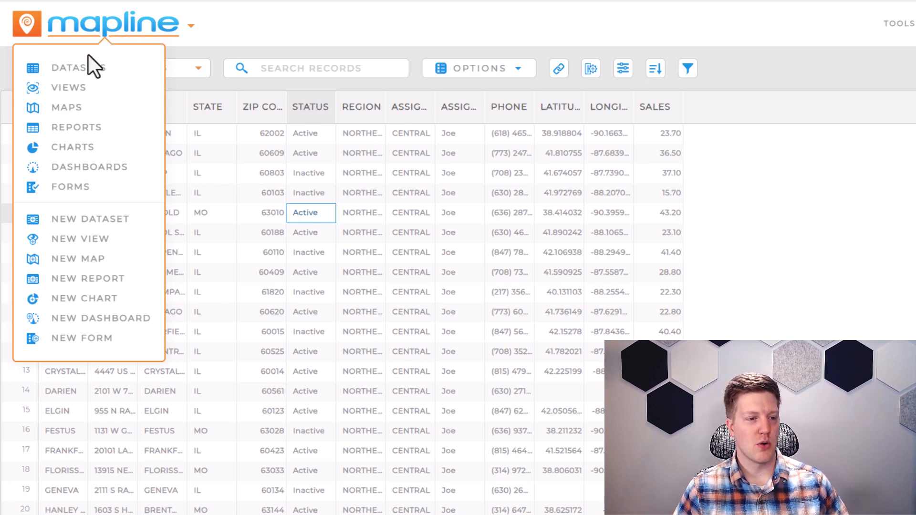
click(98, 258)
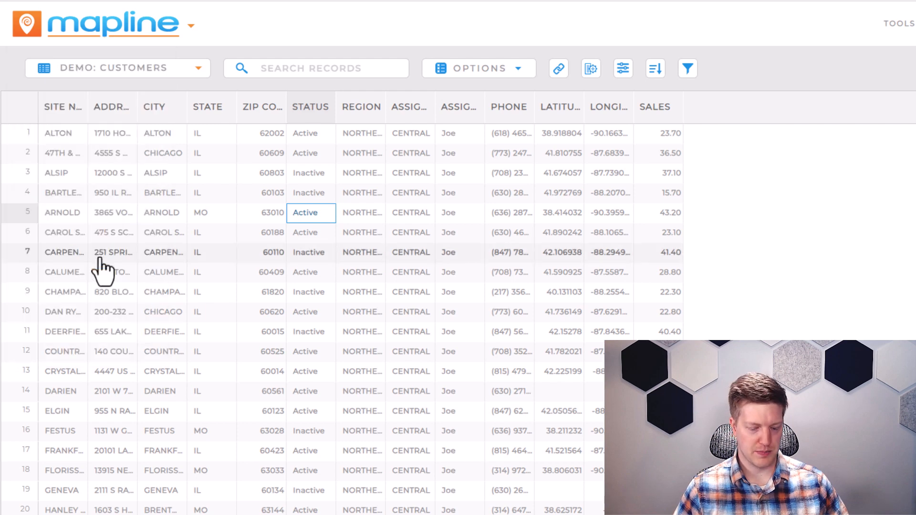
text(Demo: My Map)
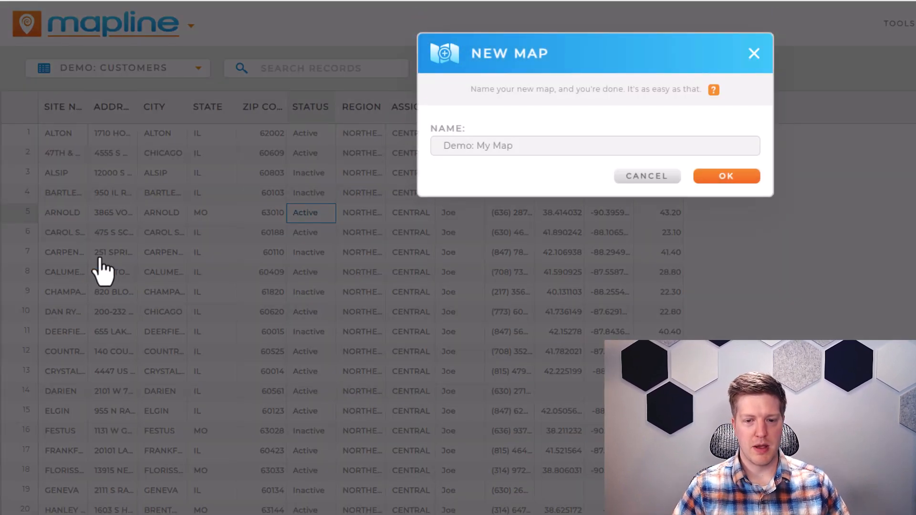
key(Return)
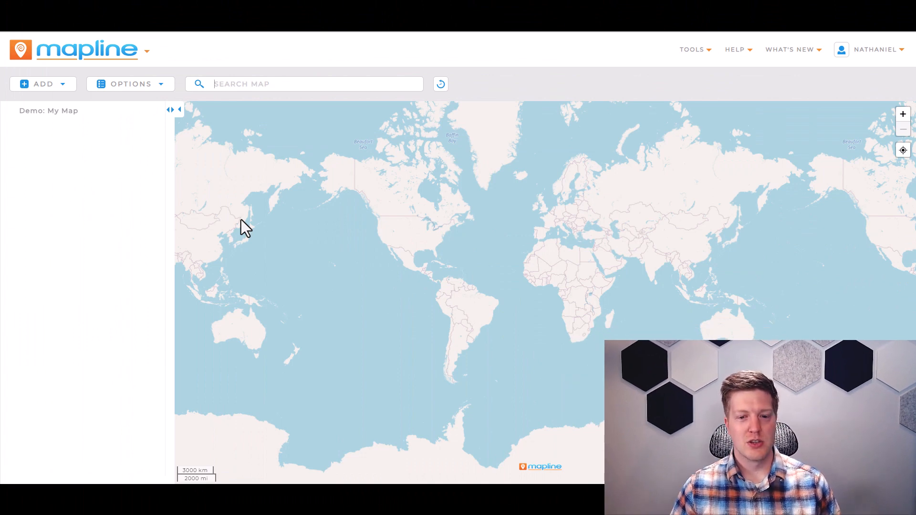
- Add pins to the map from the dataset library, using both the Demo: Customers and Demo: Technicians datasets
scroll(382, 210, up, 5)
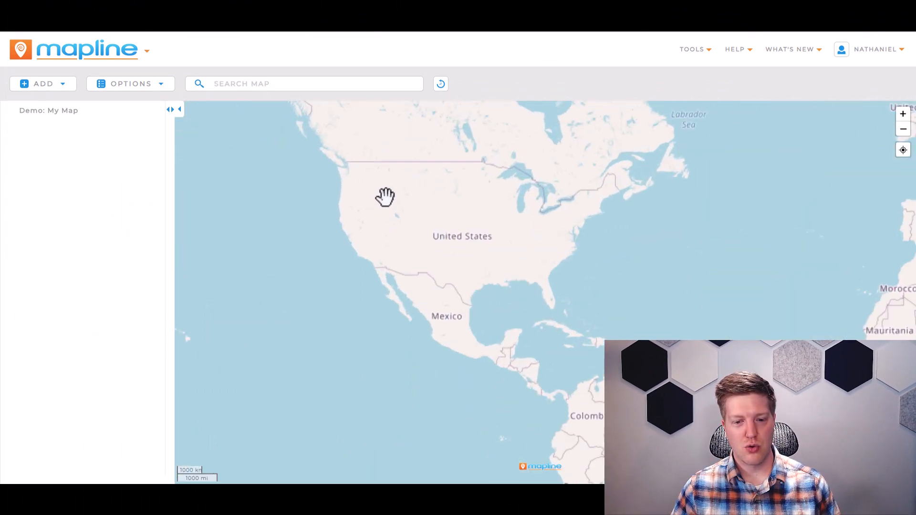
scroll(429, 190, up, 2)
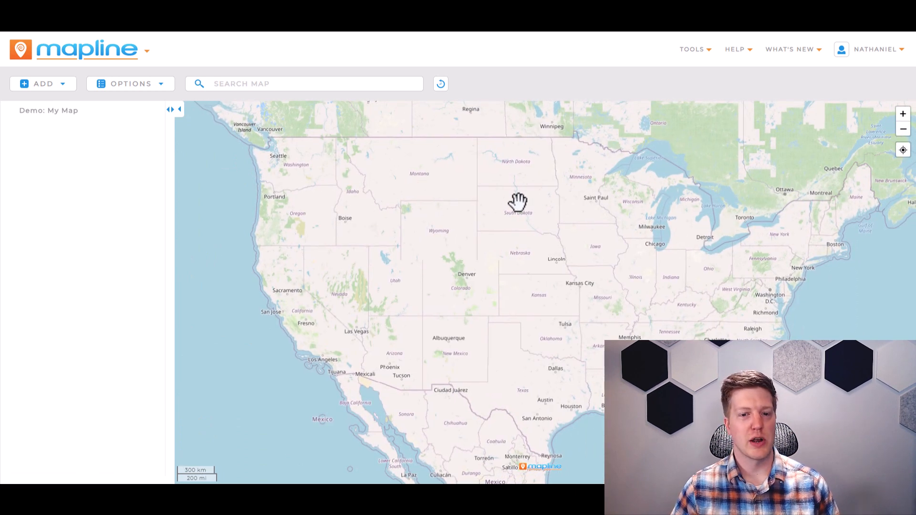
mouse_move(517, 201)
mouse_down()
mouse_move(489, 203)
mouse_move(521, 214)
mouse_move(510, 215)
mouse_up()
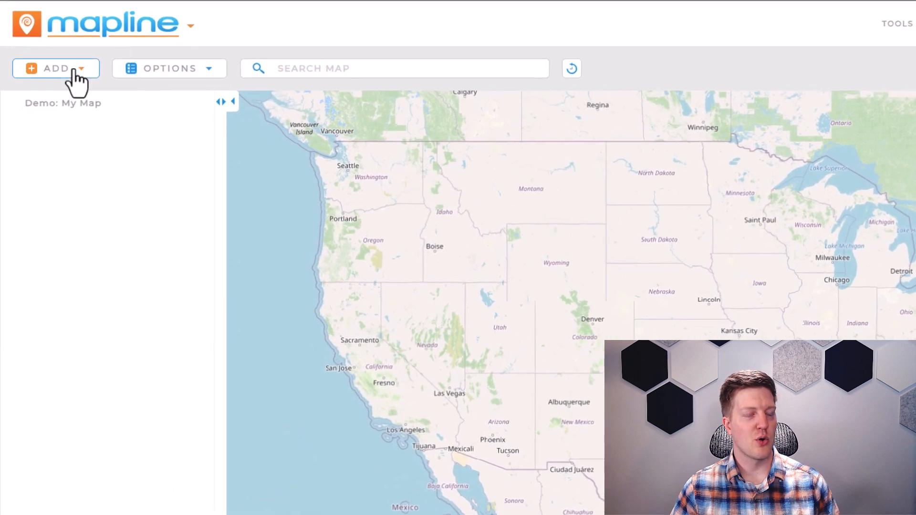
click(74, 70)
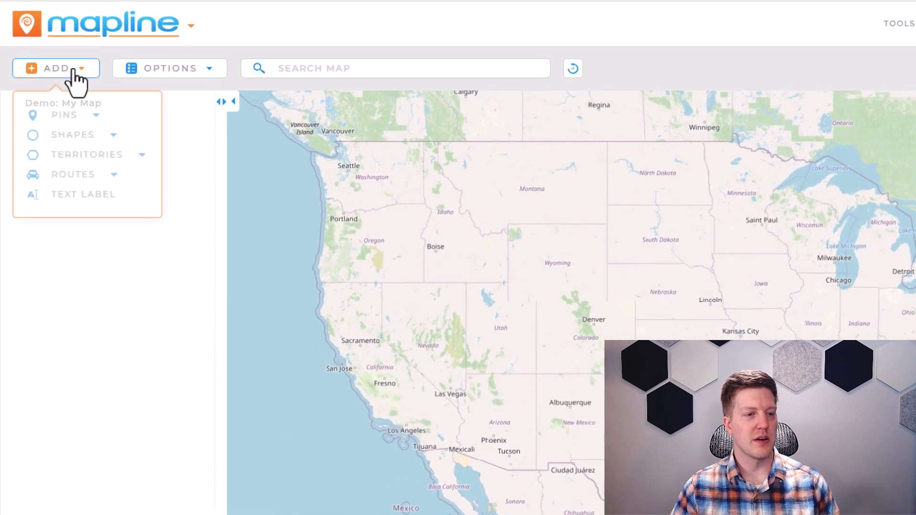
click(122, 117)
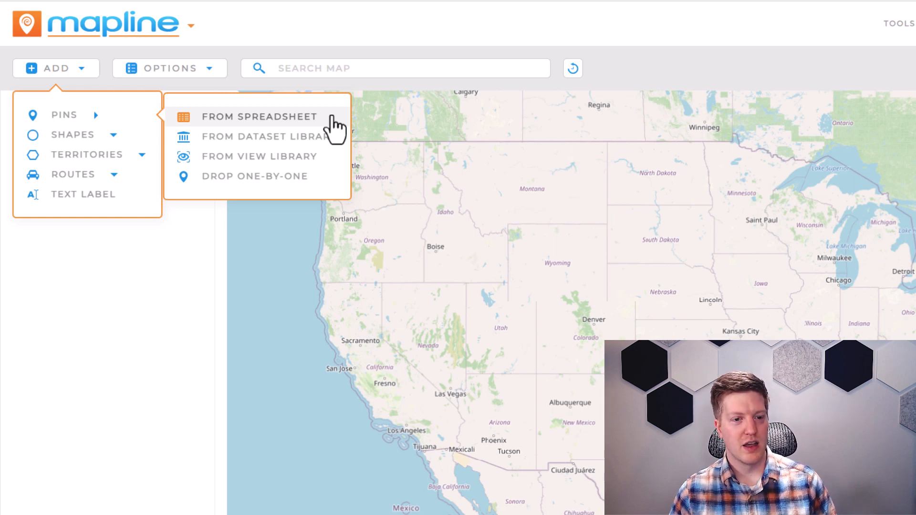
click(321, 139)
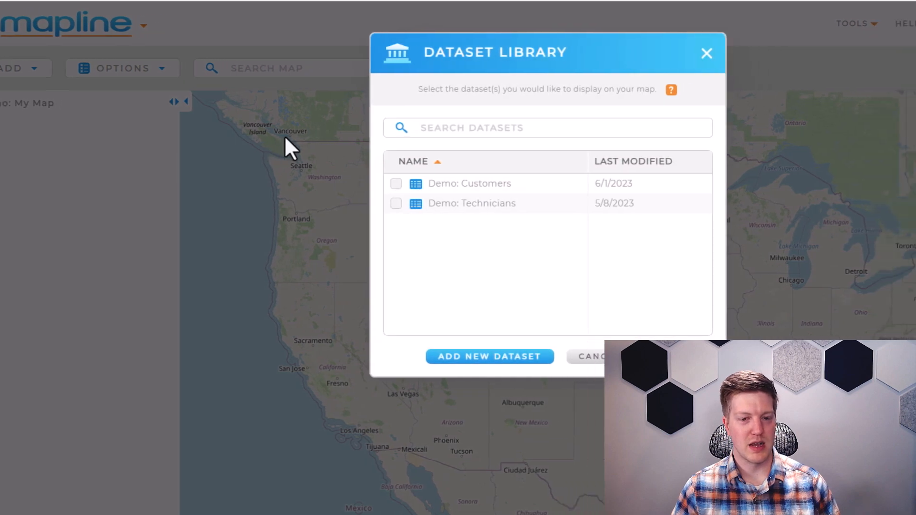
click(266, 186)
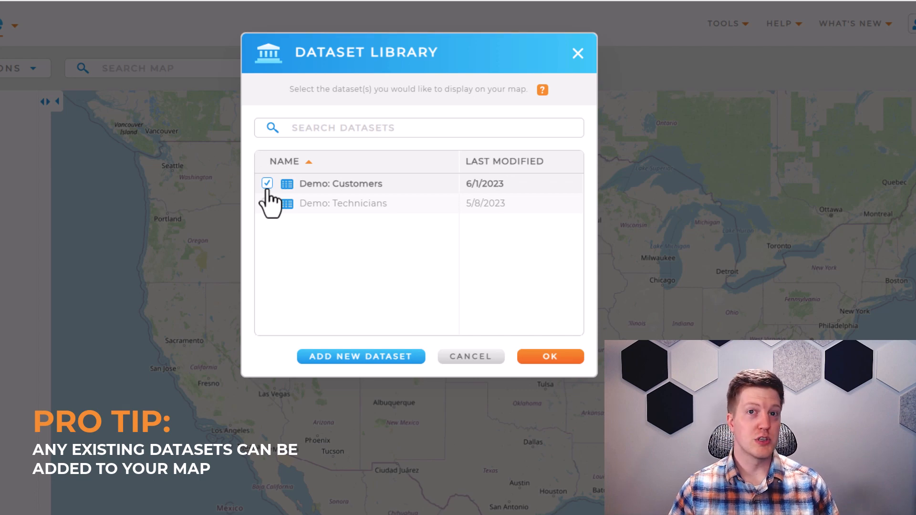
click(266, 205)
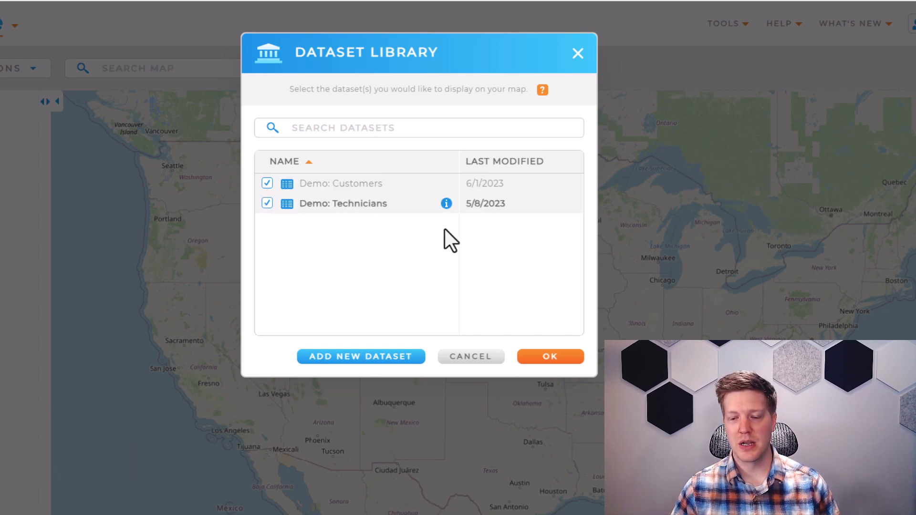
click(556, 358)
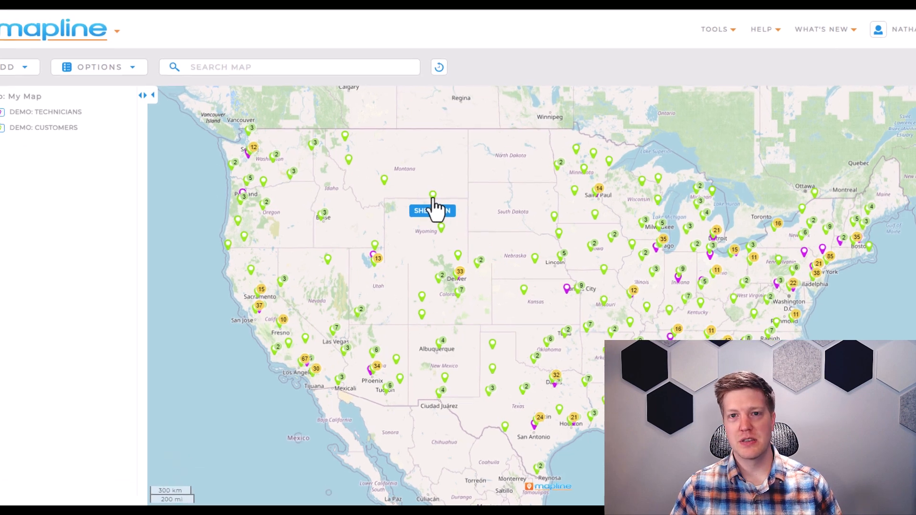
- Open the details of the Sheridan customer pin on the map
click(433, 195)
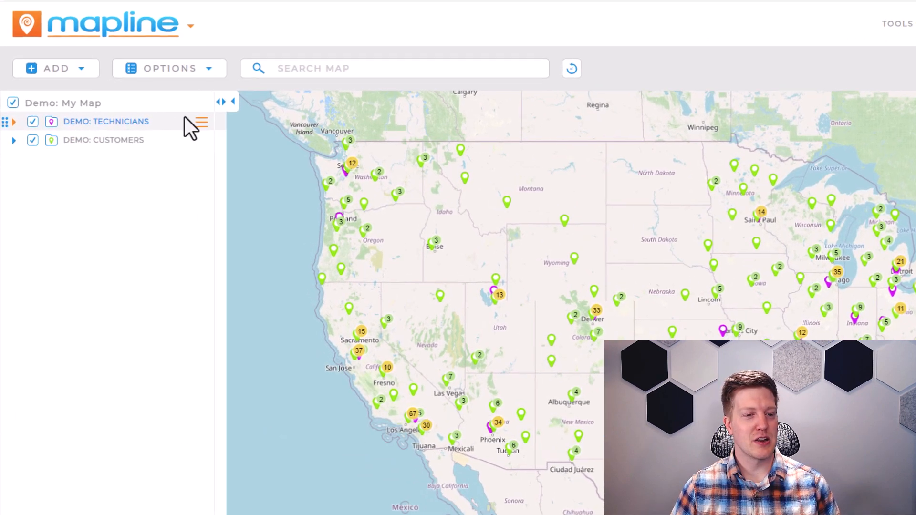
- Style the Demo: Technicians pins with the person shape, medium blue color, no interior and a cluster value of 0
click(202, 124)
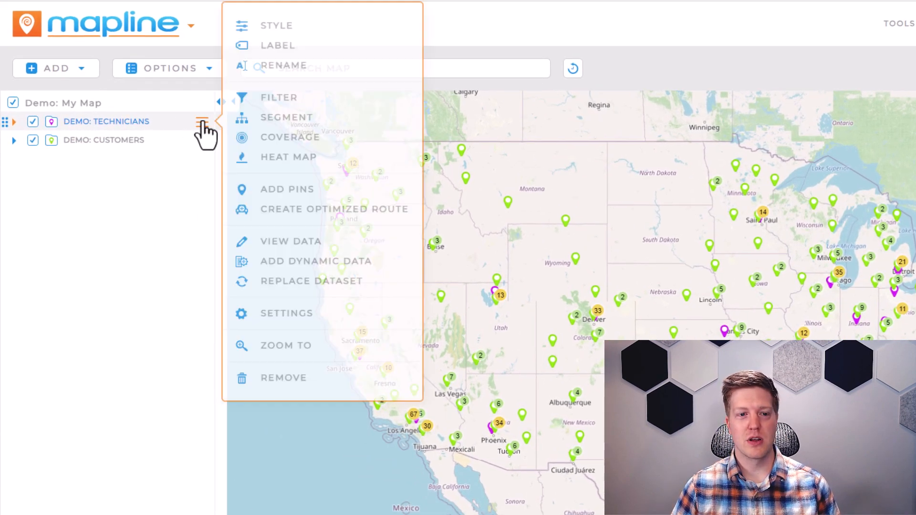
click(339, 30)
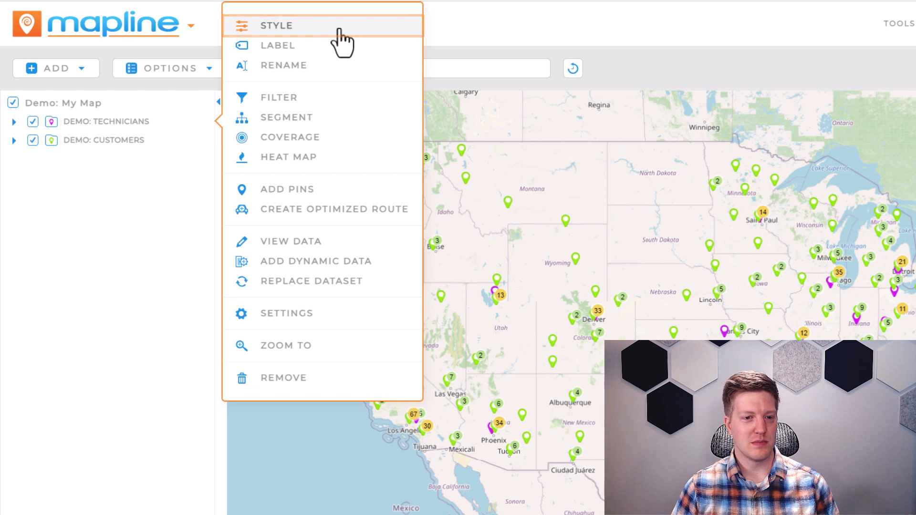
click(340, 30)
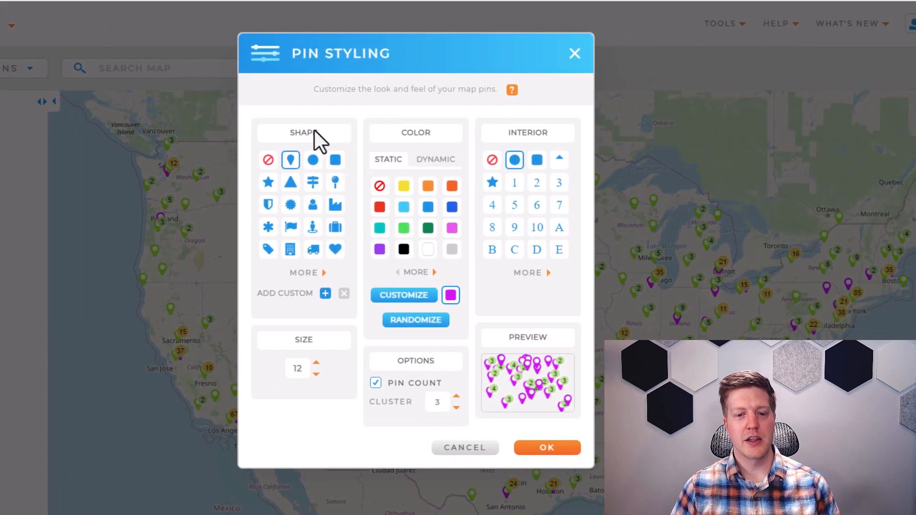
click(311, 208)
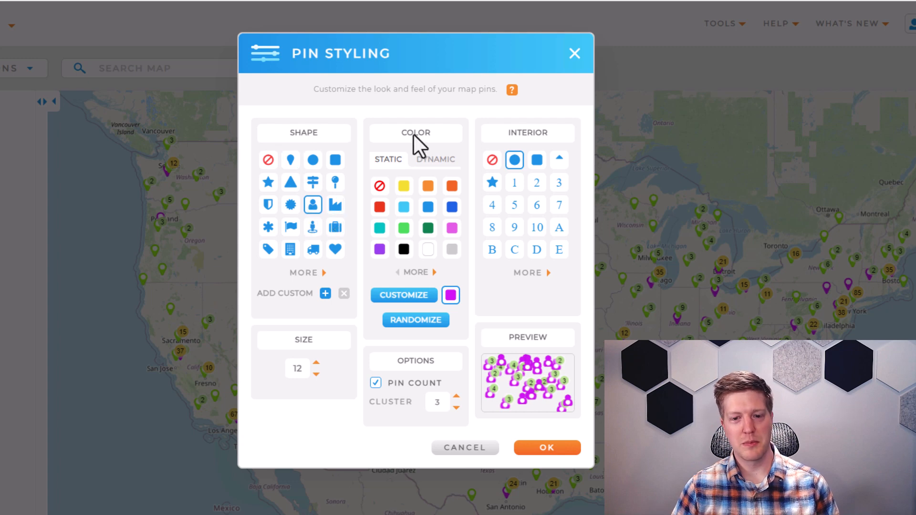
click(428, 206)
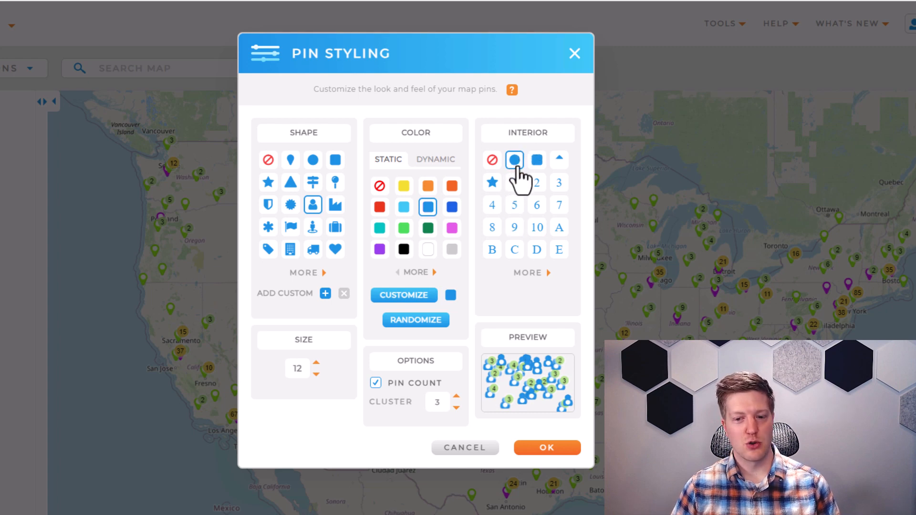
click(492, 161)
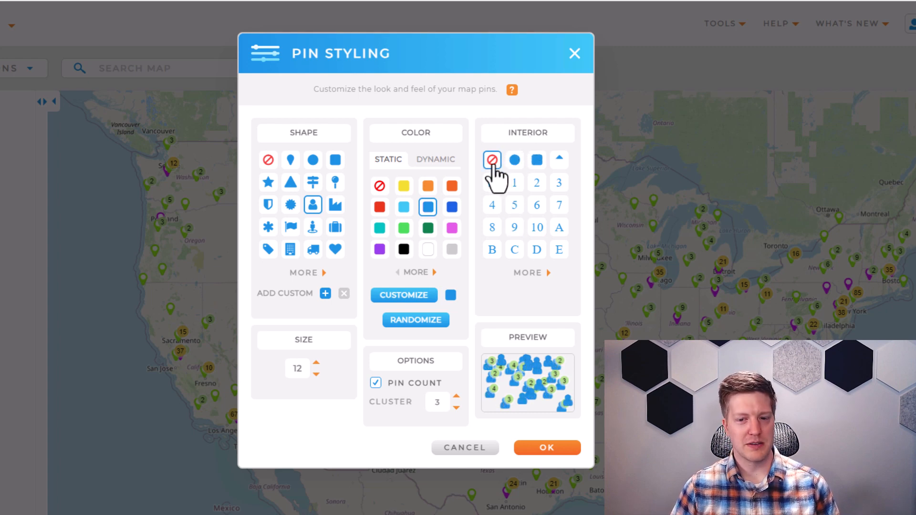
click(456, 408)
click(456, 408)
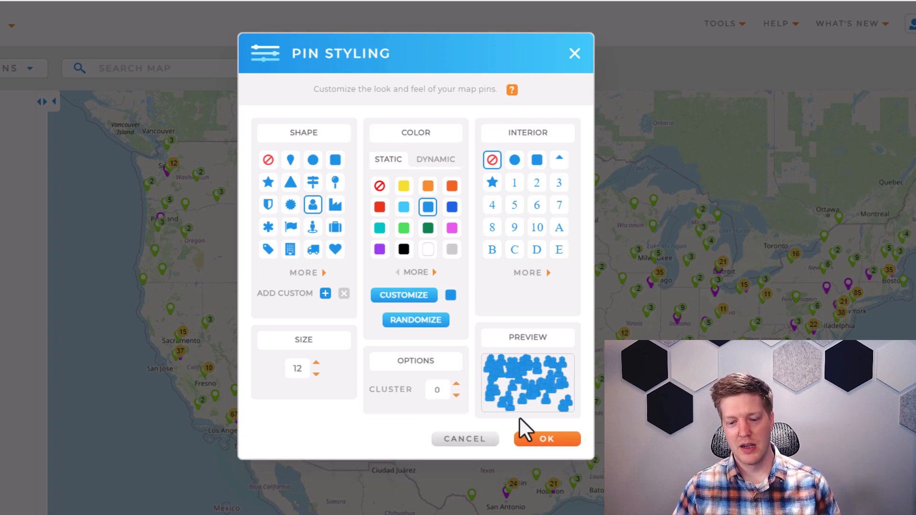
click(529, 447)
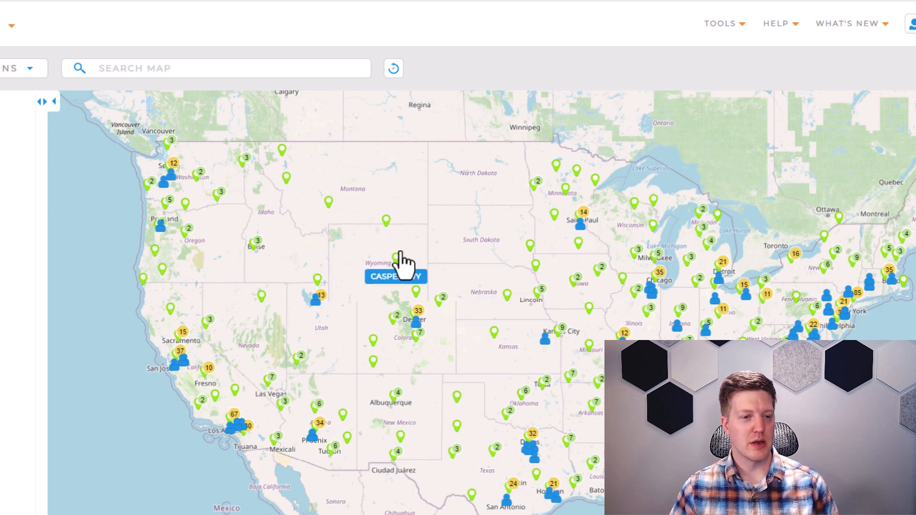
- Style the Demo: Customers pins in orange with a cluster value of 0
click(22, 142)
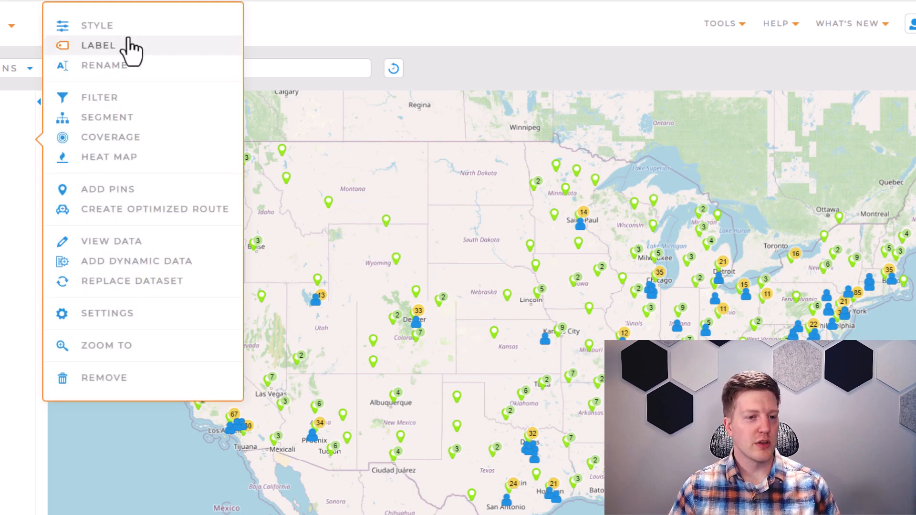
click(124, 29)
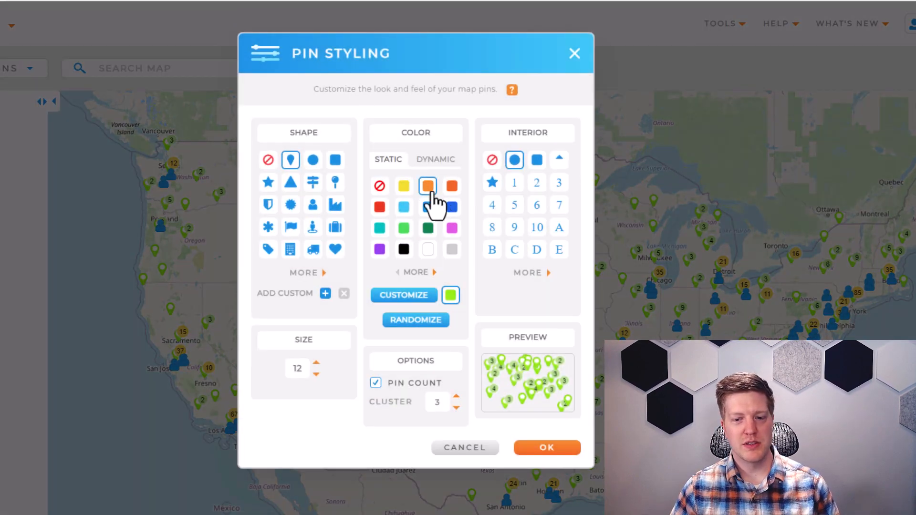
click(430, 188)
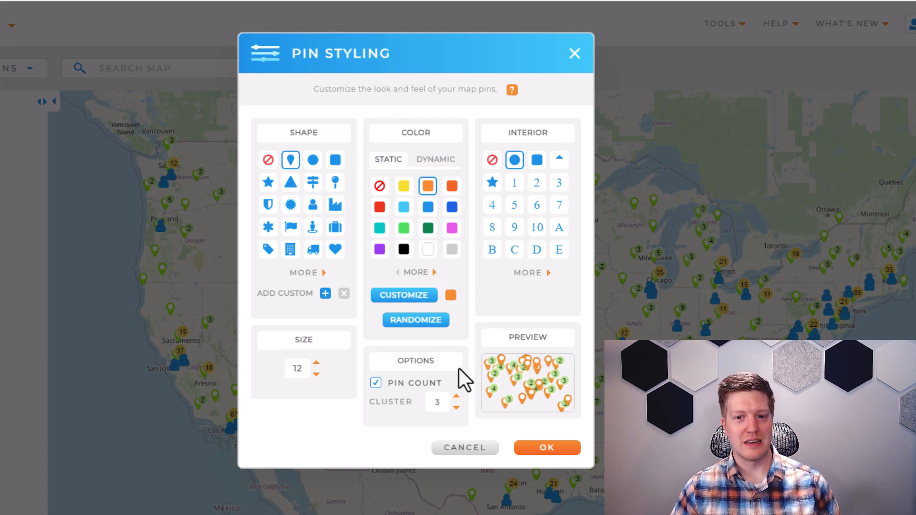
click(456, 408)
click(456, 408)
click(456, 408)
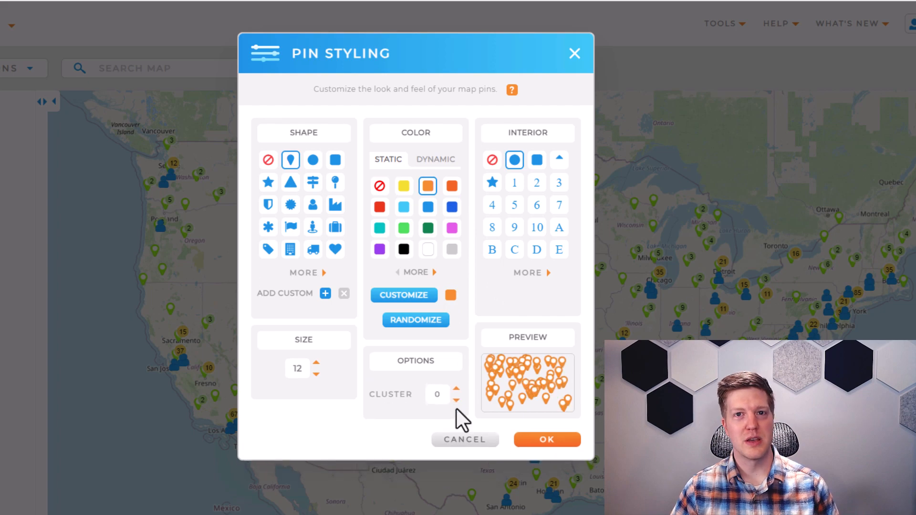
click(565, 440)
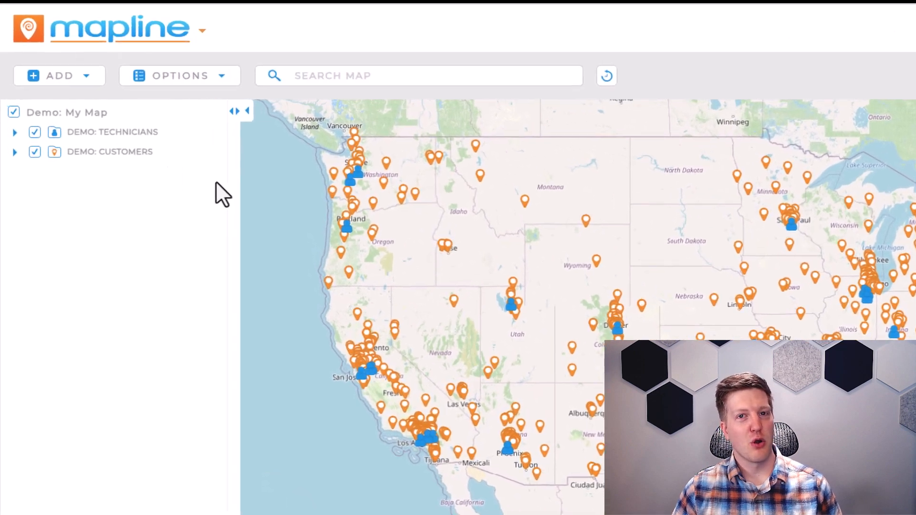
- Review the Demo: Customers label settings, accept them as they are, and check the label on a map pin
mouse_move(176, 151)
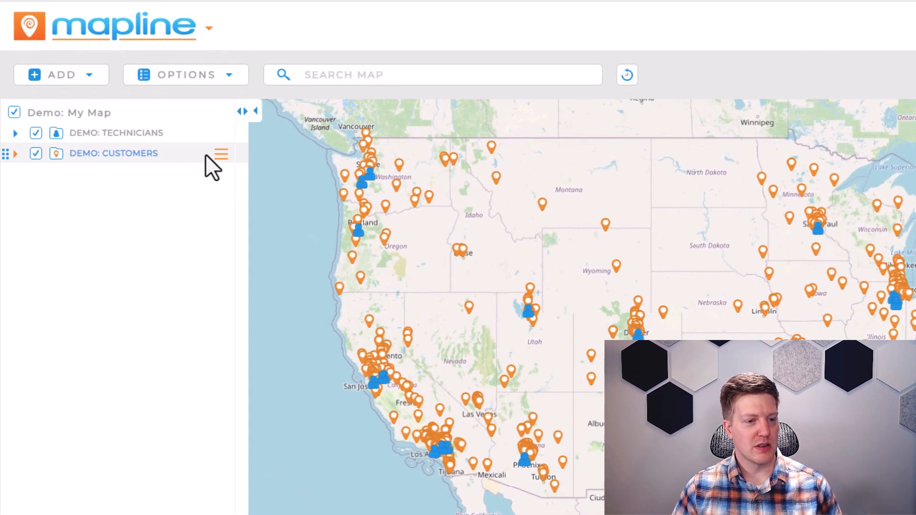
click(221, 153)
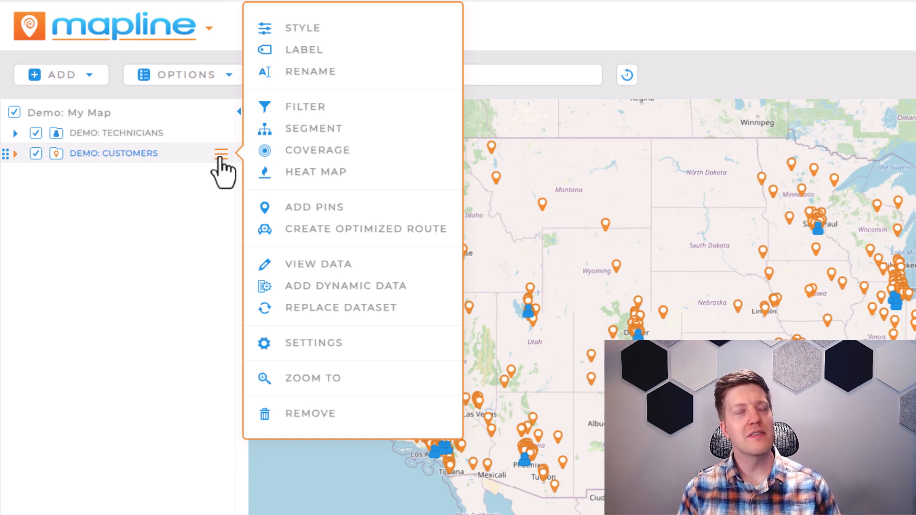
click(372, 50)
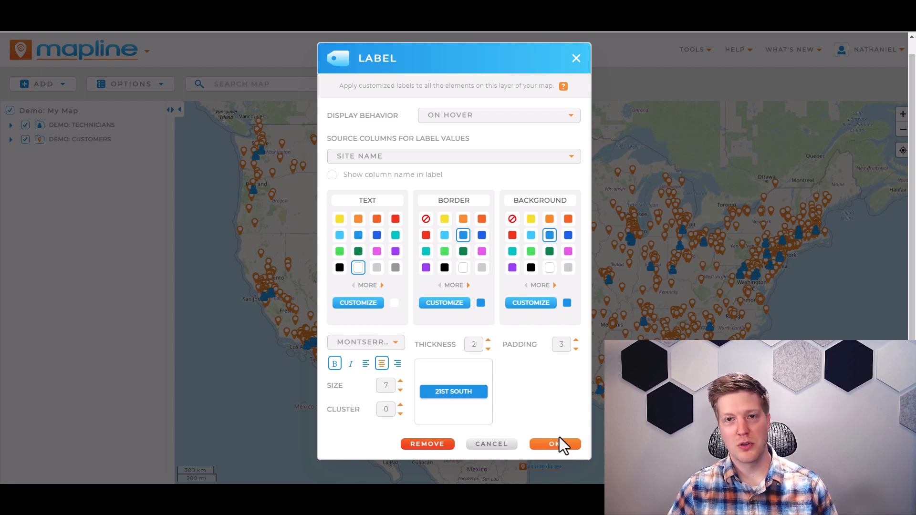
click(571, 451)
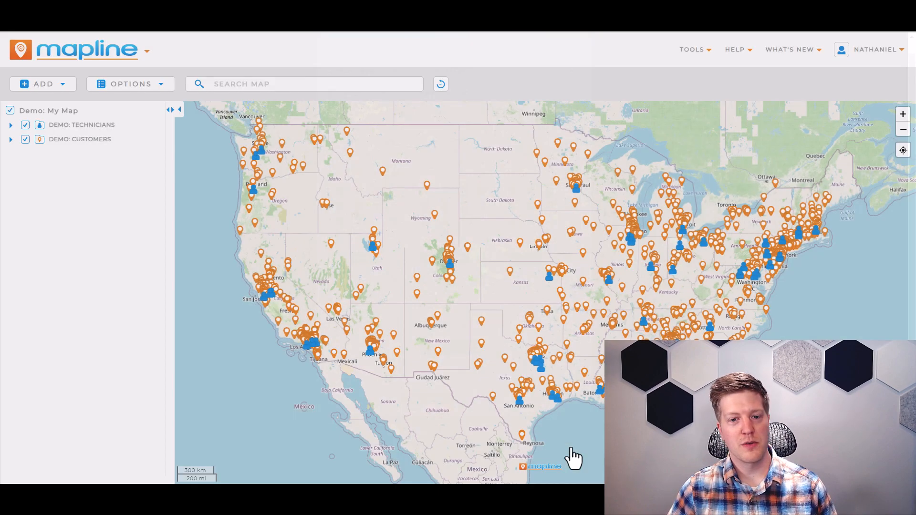
mouse_move(432, 229)
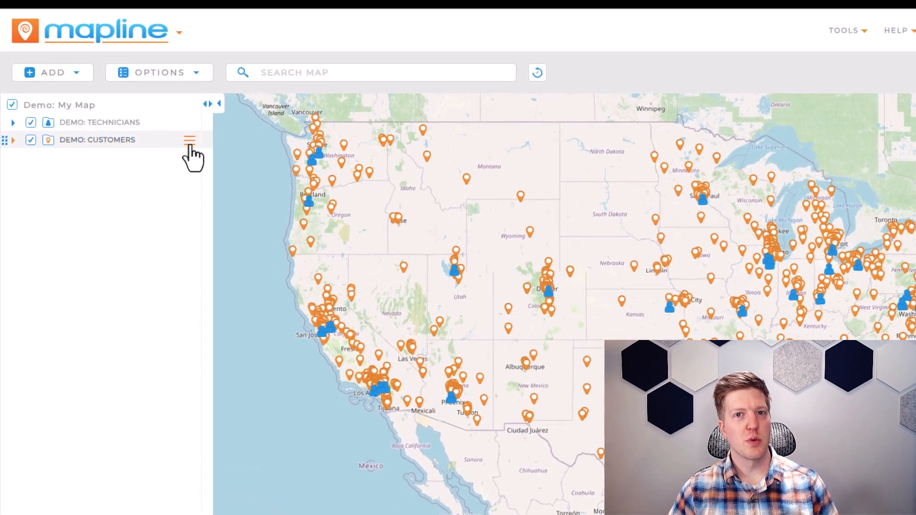
- Filter the Demo: Customers pins to records whose Status equals Inactive
click(157, 140)
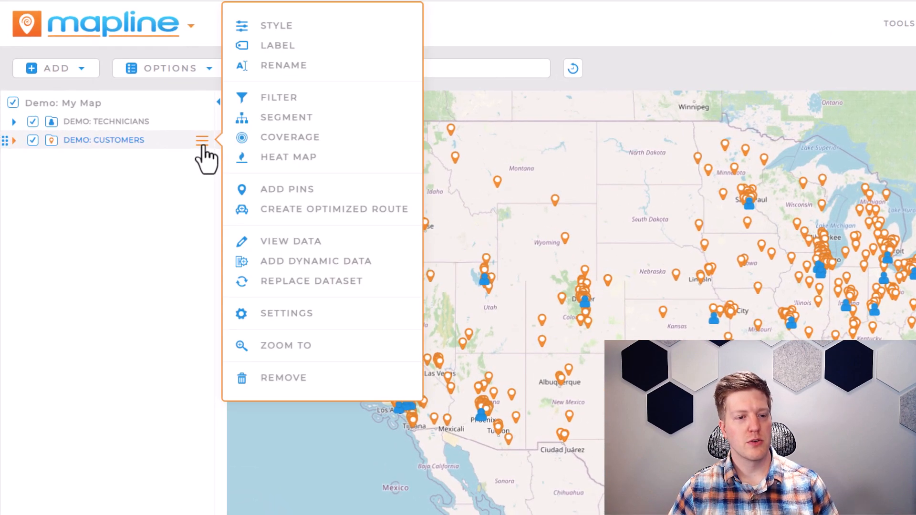
click(361, 104)
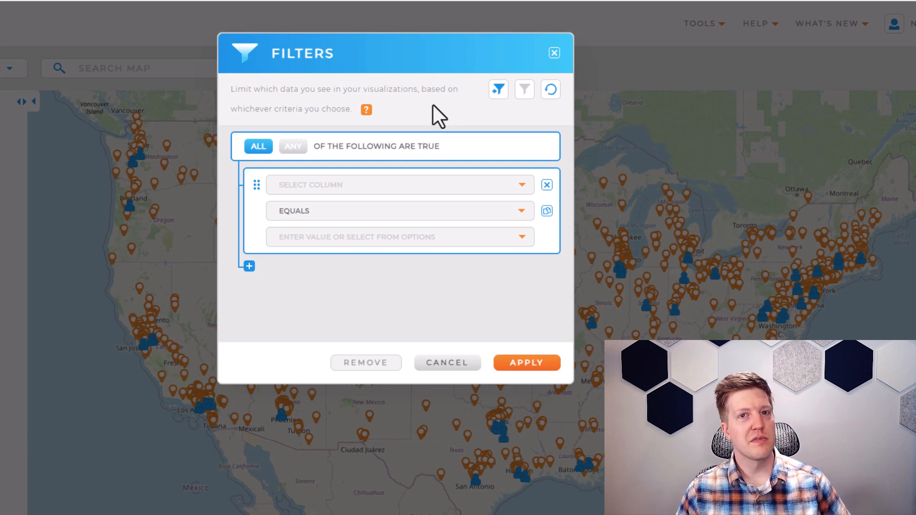
click(522, 186)
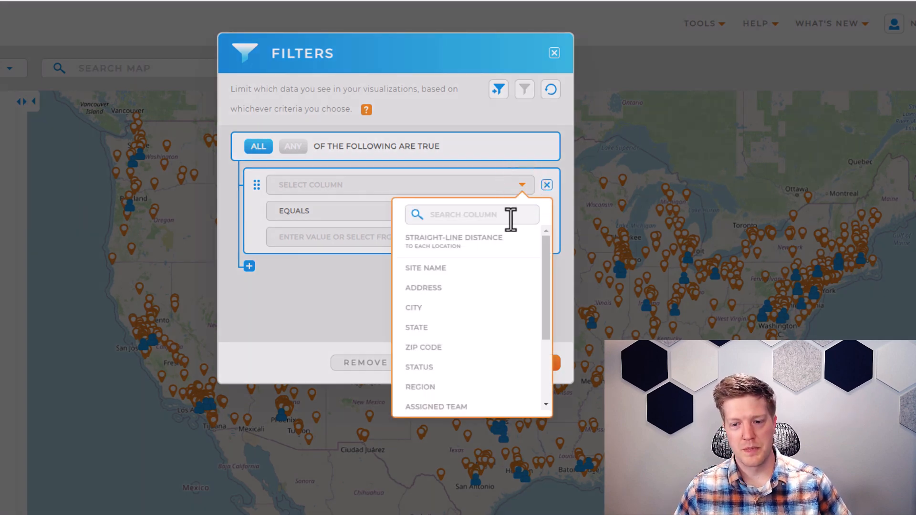
scroll(492, 286, down, 1)
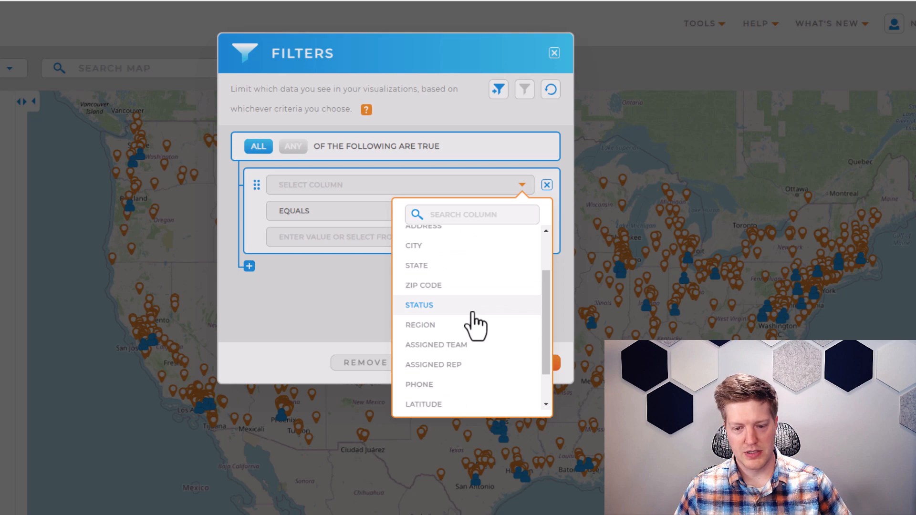
click(471, 308)
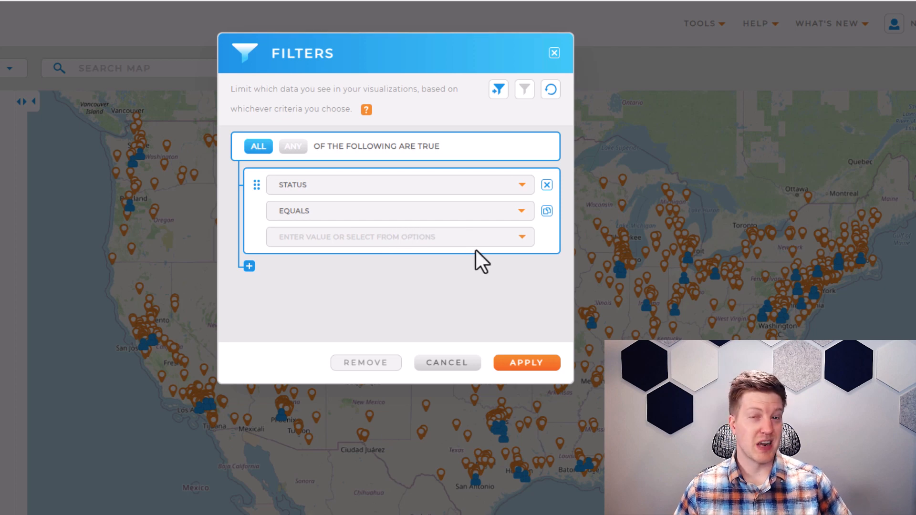
click(522, 240)
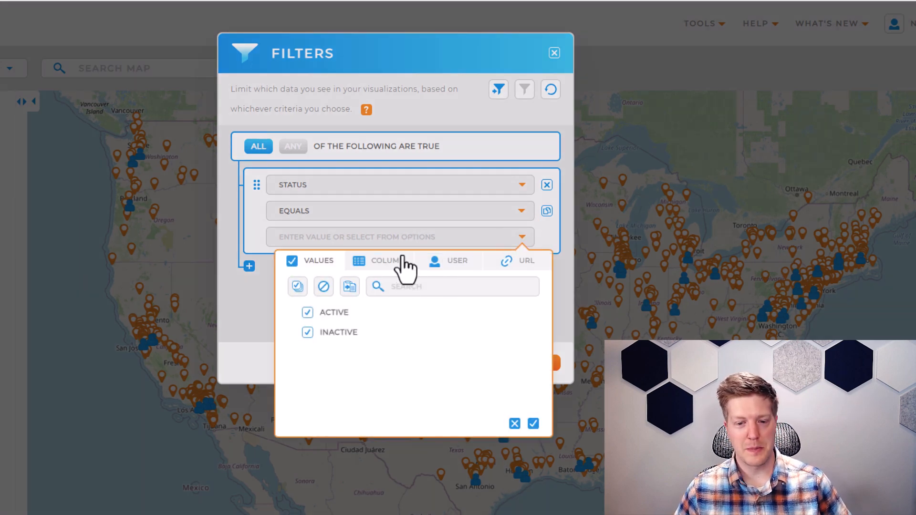
click(316, 317)
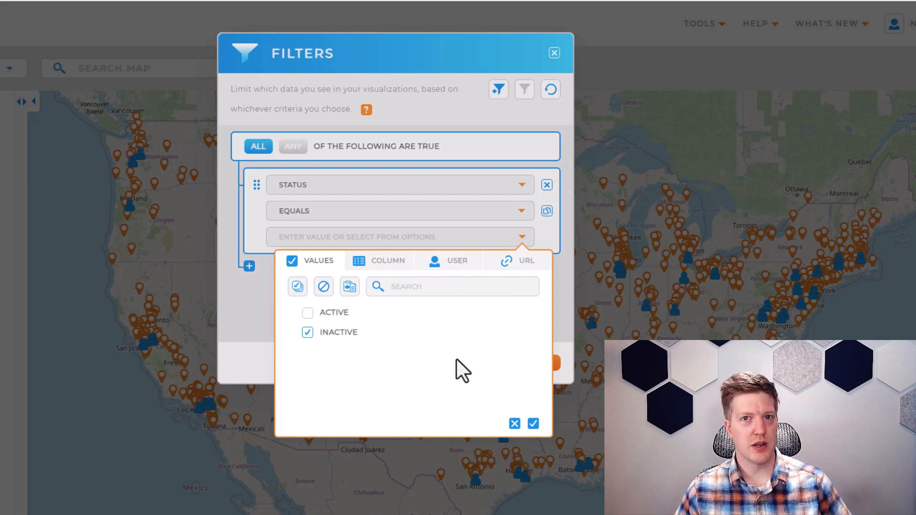
click(532, 423)
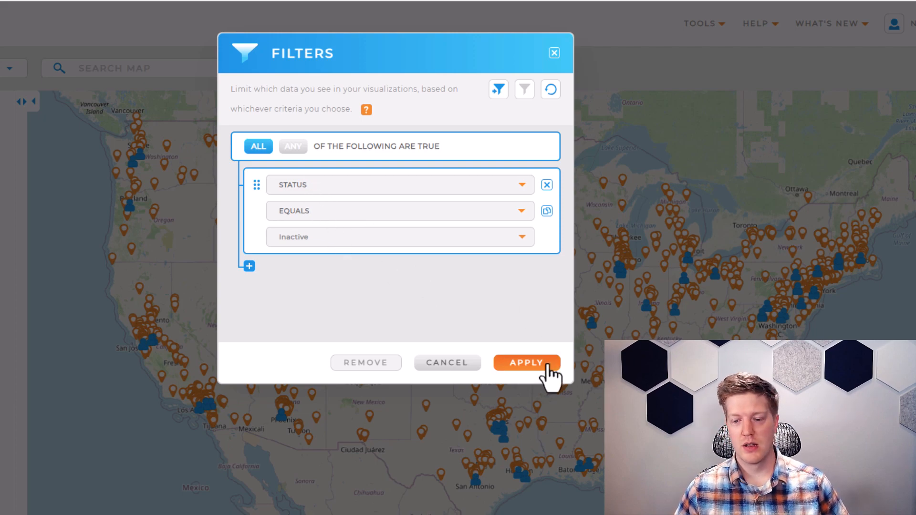
click(526, 363)
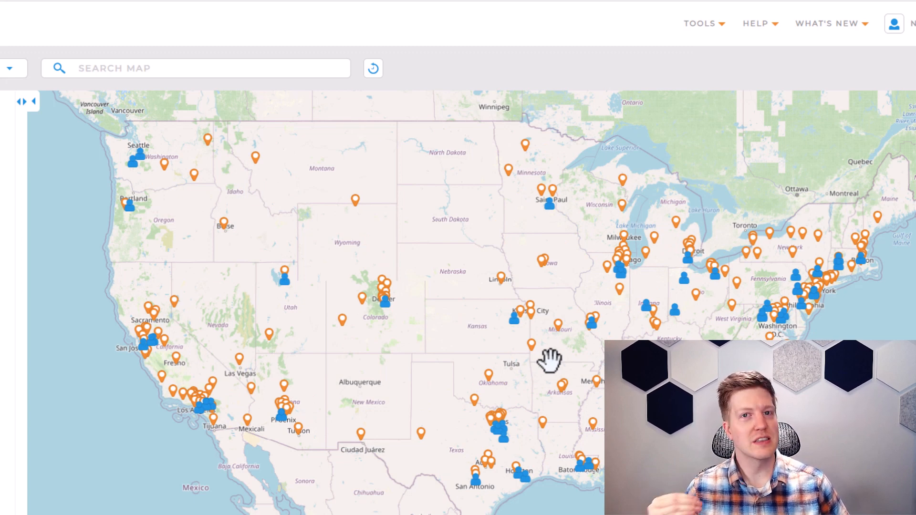
- Check the status of the Sheridan customer in its pin details, and close the details
click(353, 209)
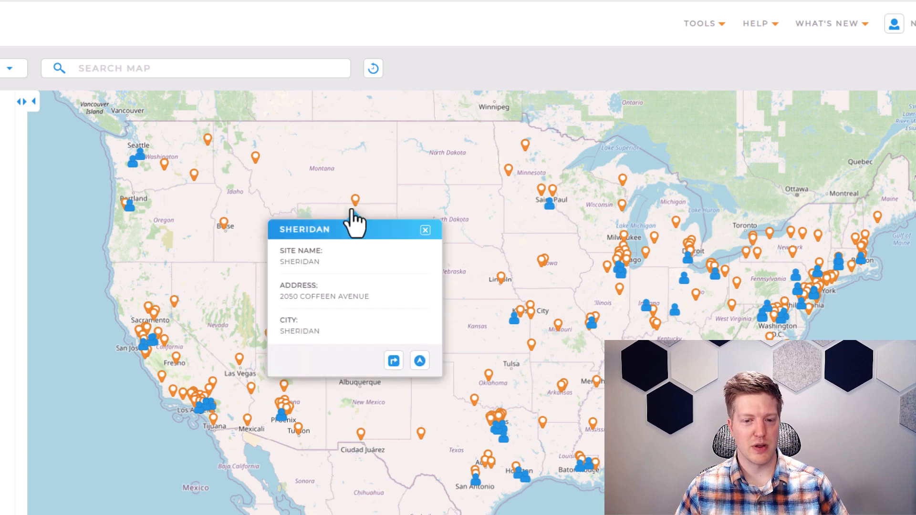
scroll(358, 271, down, 5)
scroll(329, 287, up, 2)
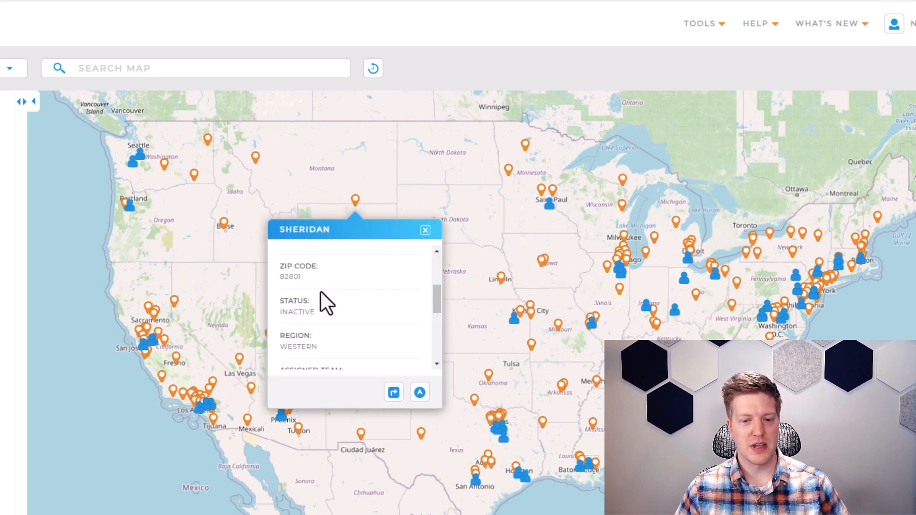
click(424, 231)
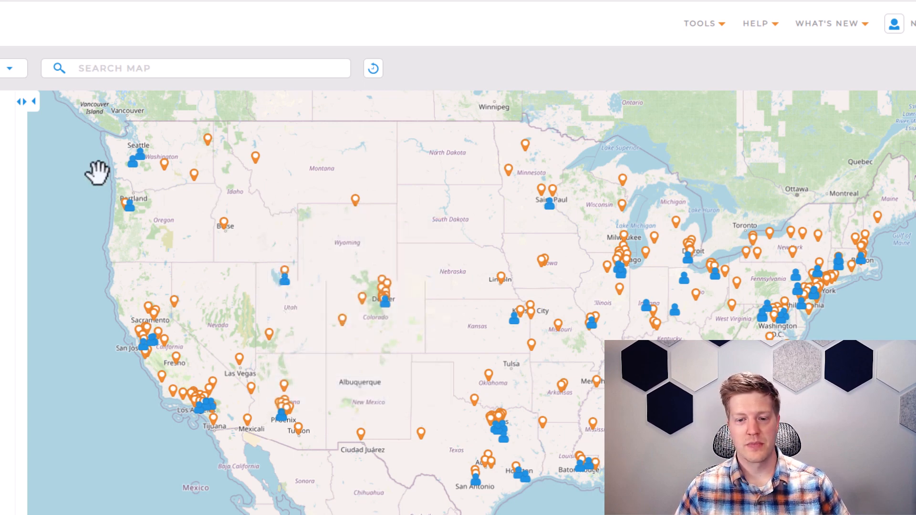
- Open the Demo: Customers filter and review the text, number and date comparison types available for the Status condition
click(5, 143)
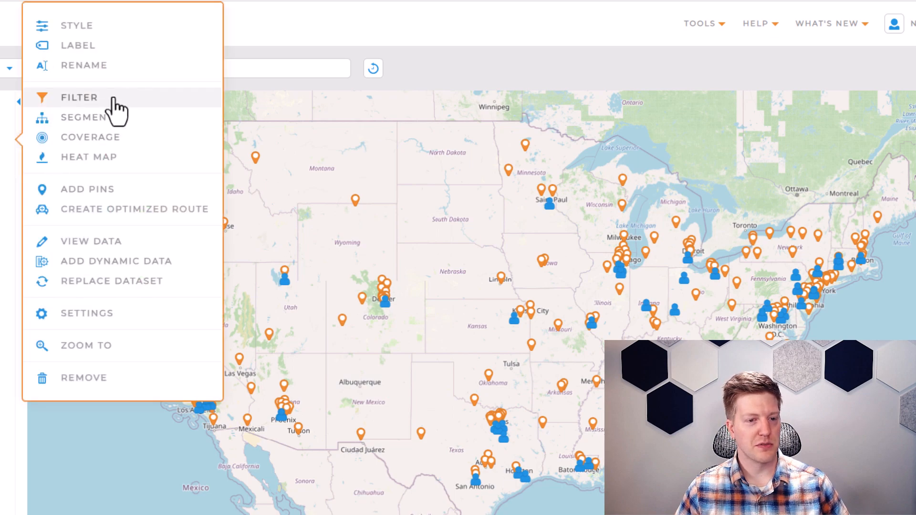
click(112, 99)
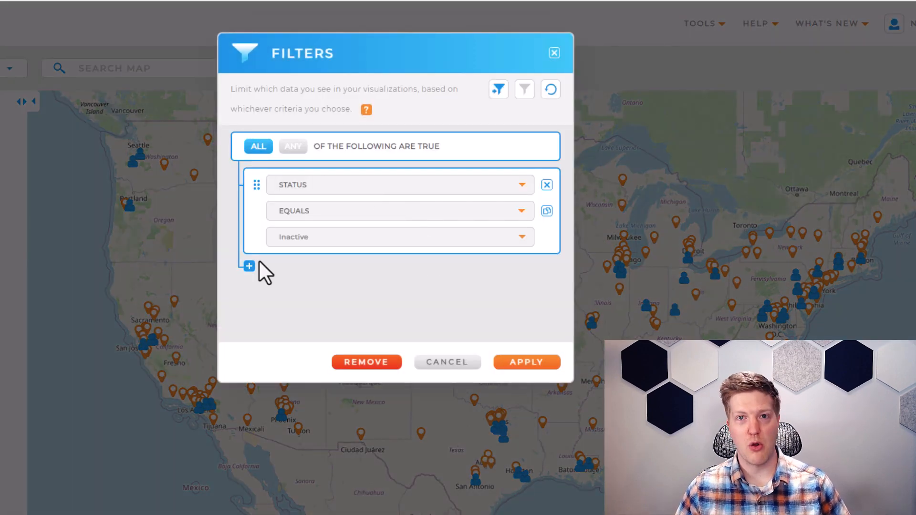
click(248, 268)
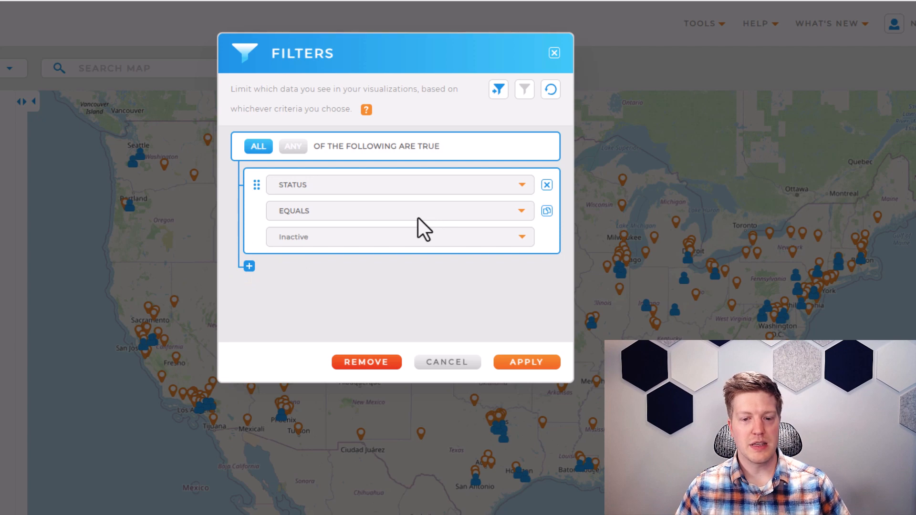
click(511, 213)
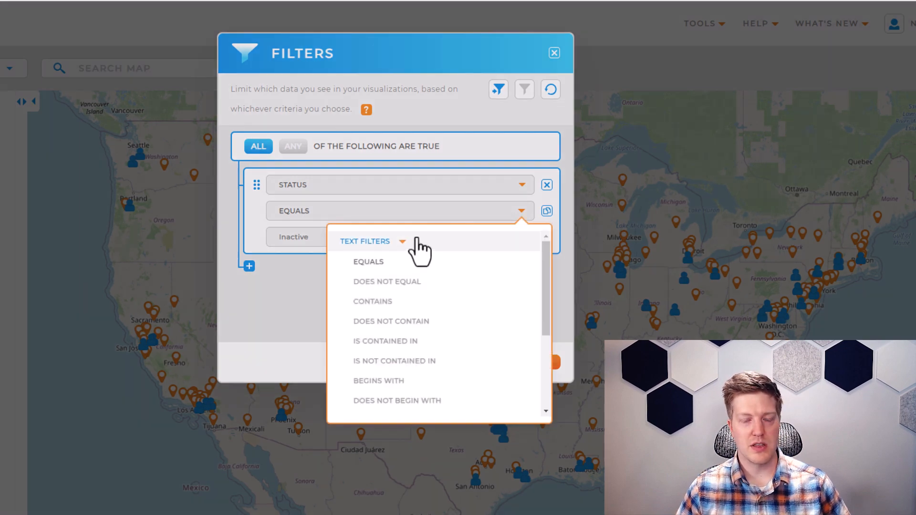
click(403, 242)
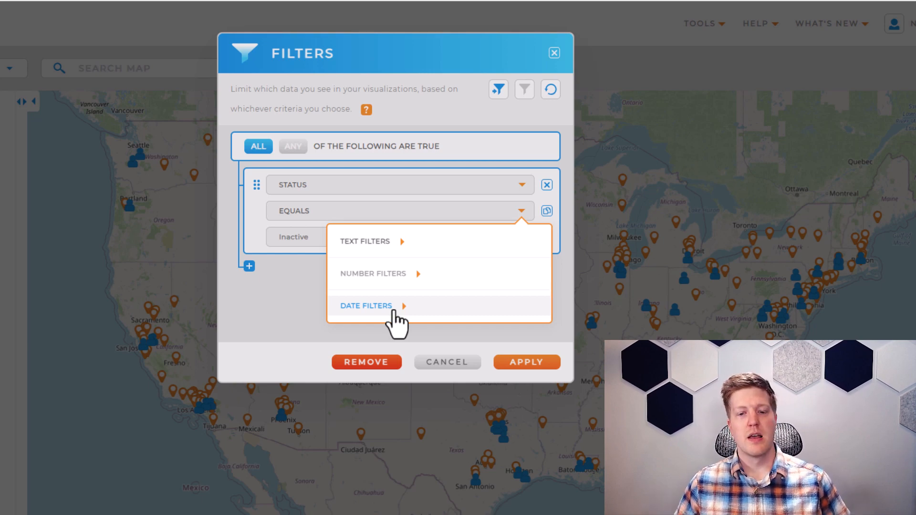
click(300, 271)
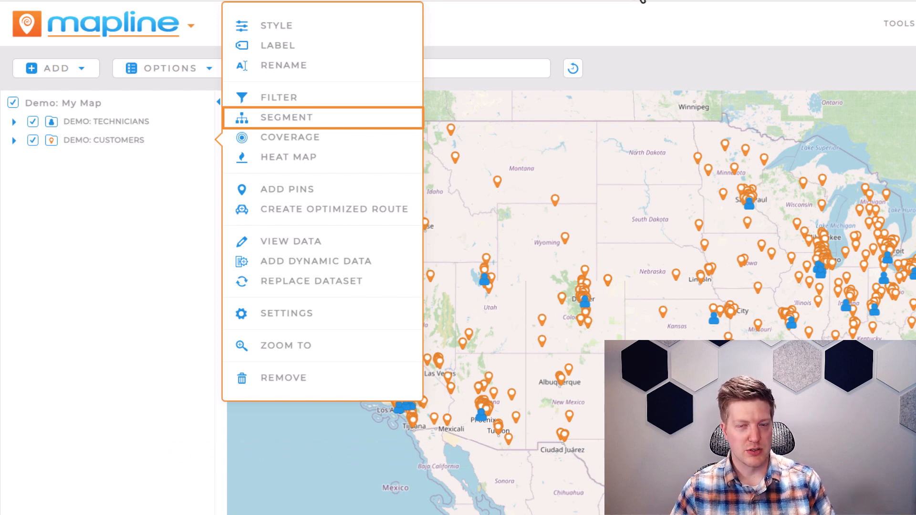
- Segment the Demo: Customers pins by the Status column as a single tier
click(374, 120)
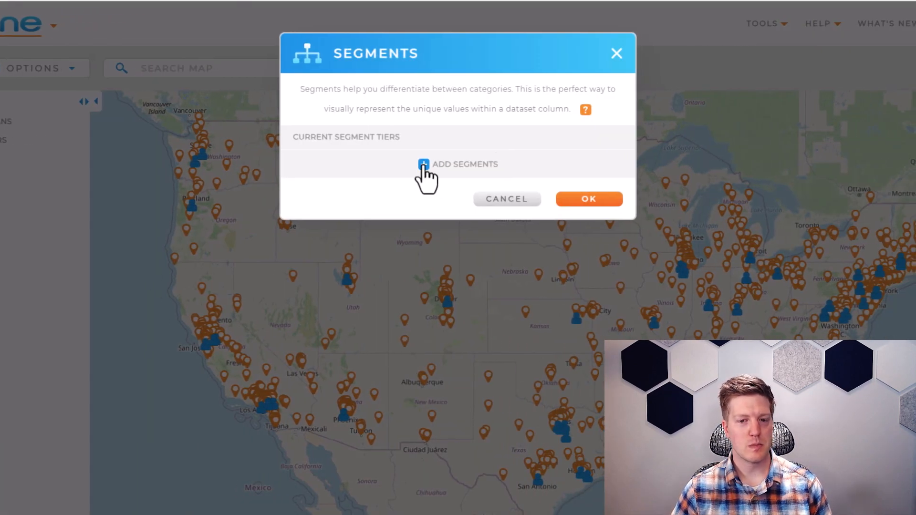
click(422, 165)
click(423, 165)
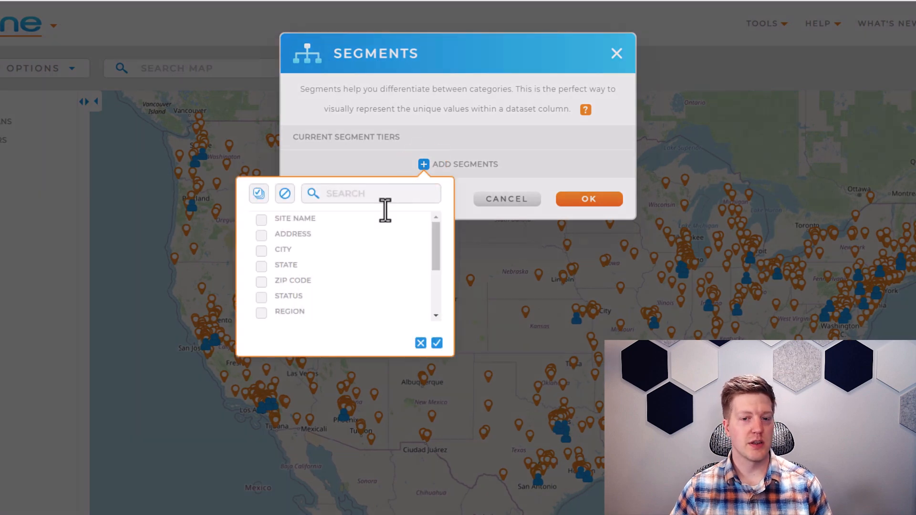
click(341, 297)
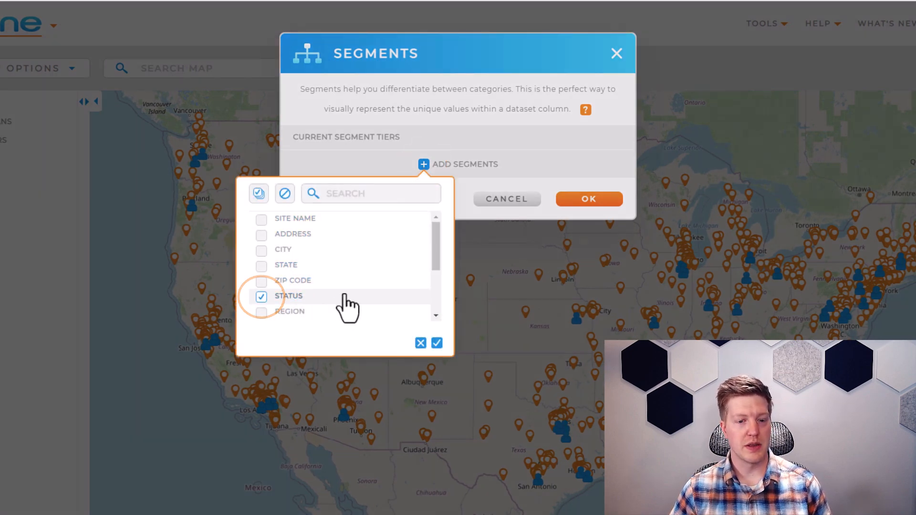
click(436, 344)
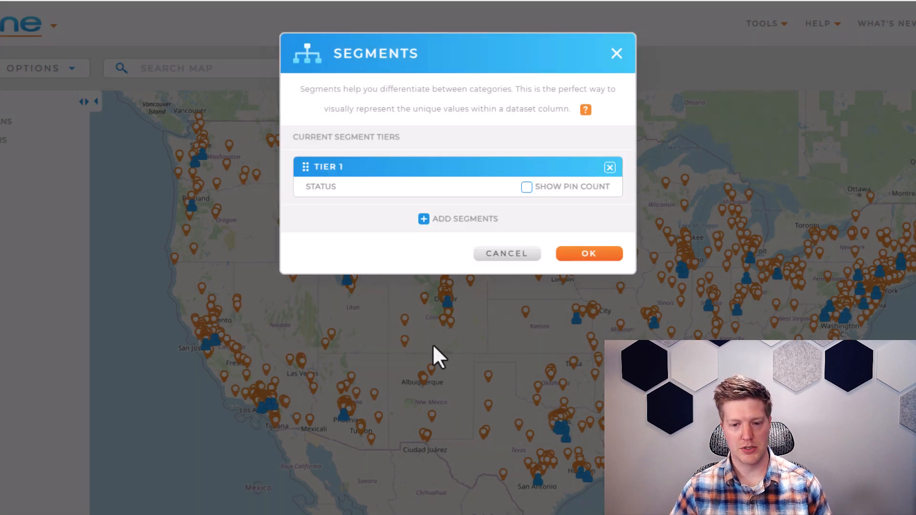
click(588, 256)
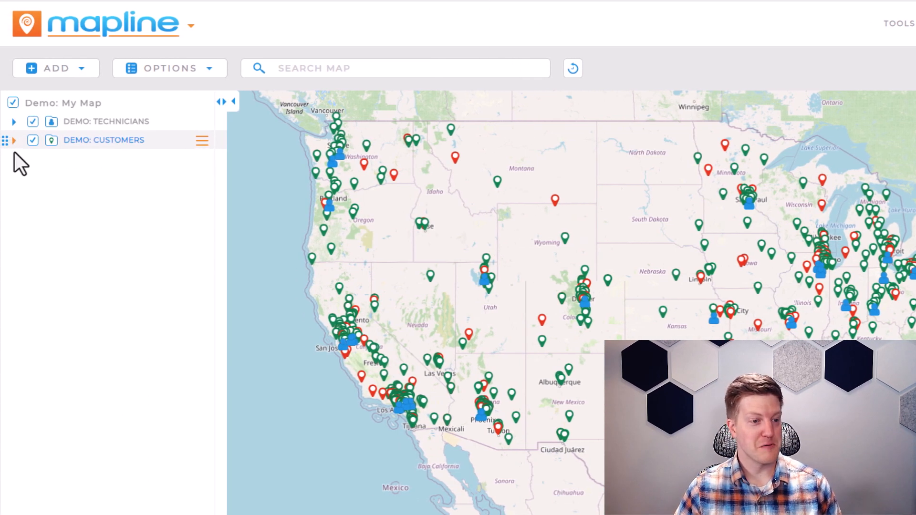
- Expand the Demo: Customers segments and give the Active pins a star interior
click(15, 143)
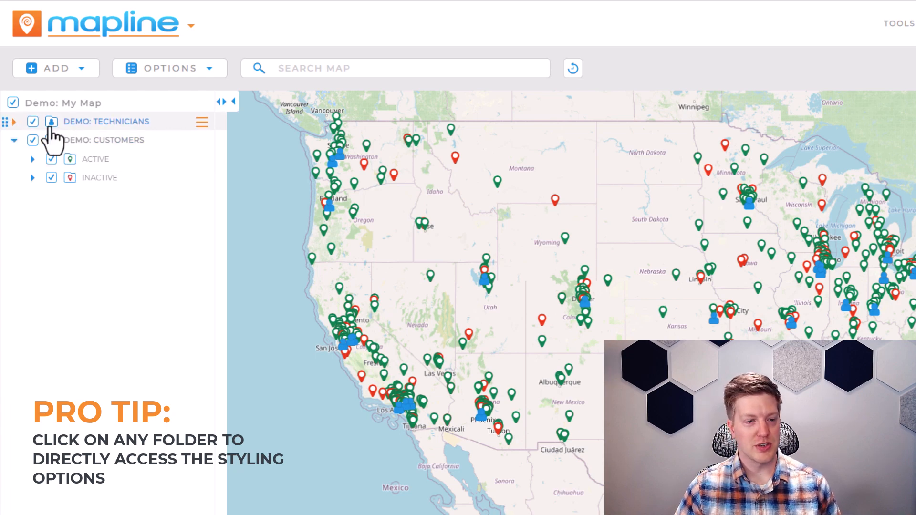
click(70, 158)
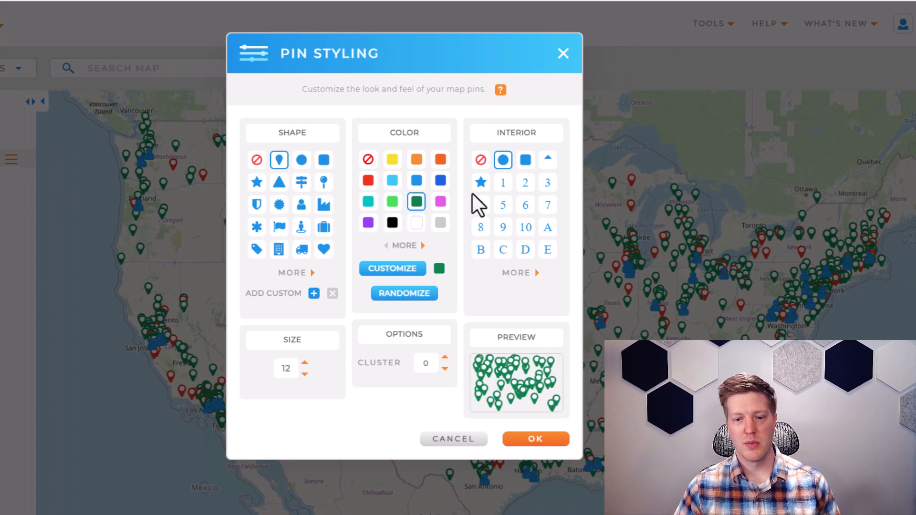
click(481, 182)
click(528, 439)
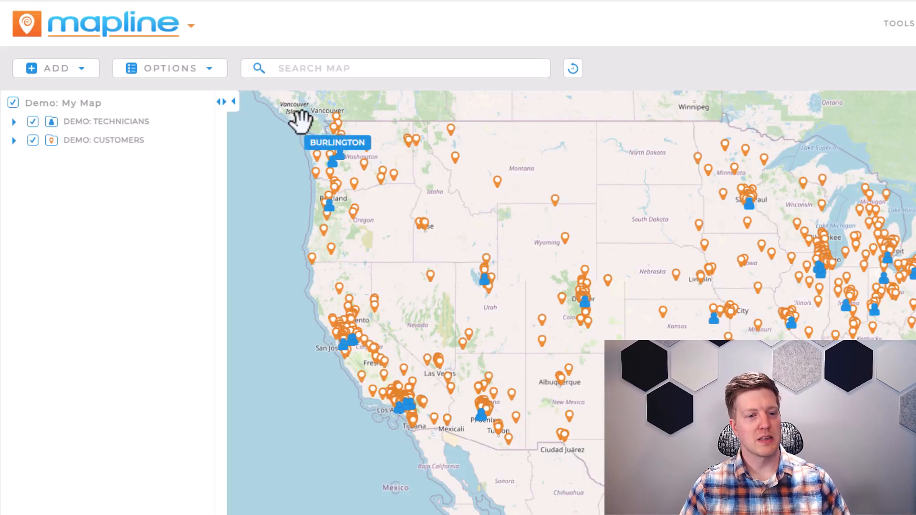
- Add coverage circles with a 35-mile radius and a black border around the Demo: Technicians pins, and inspect them on the map
click(204, 124)
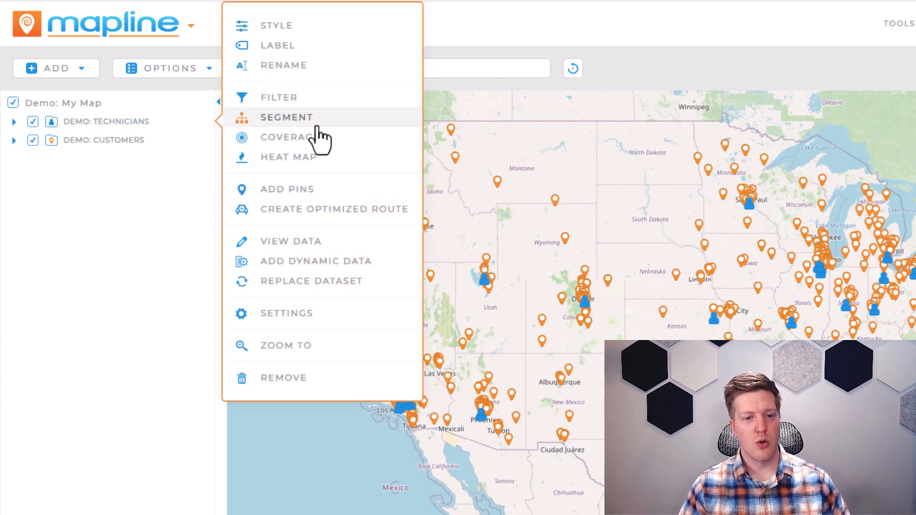
click(359, 139)
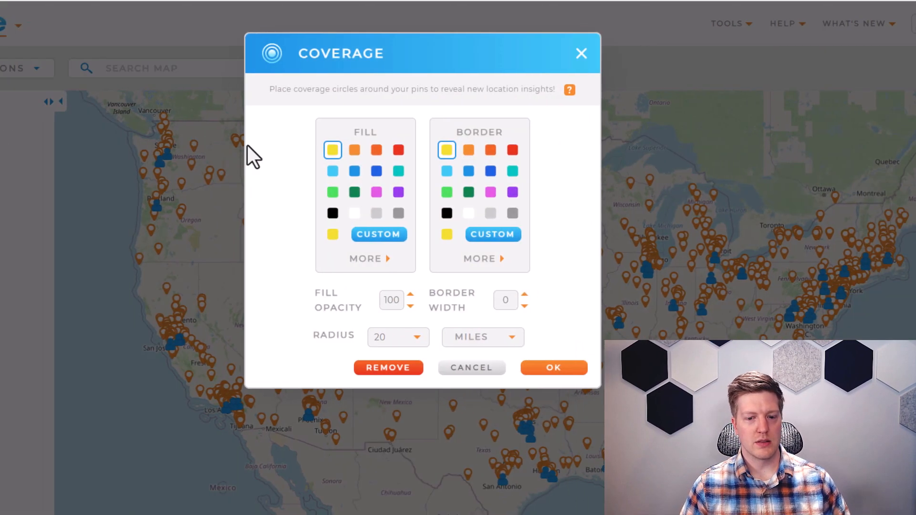
double_click(363, 335)
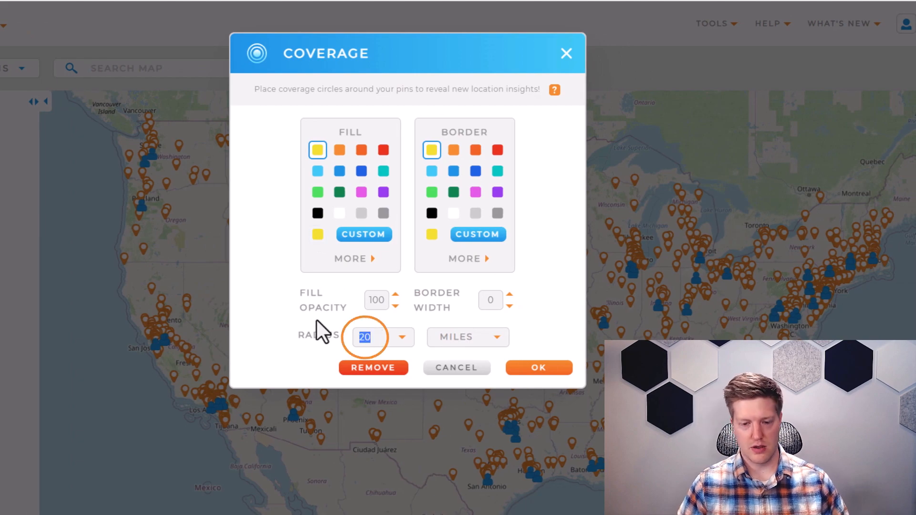
text(35)
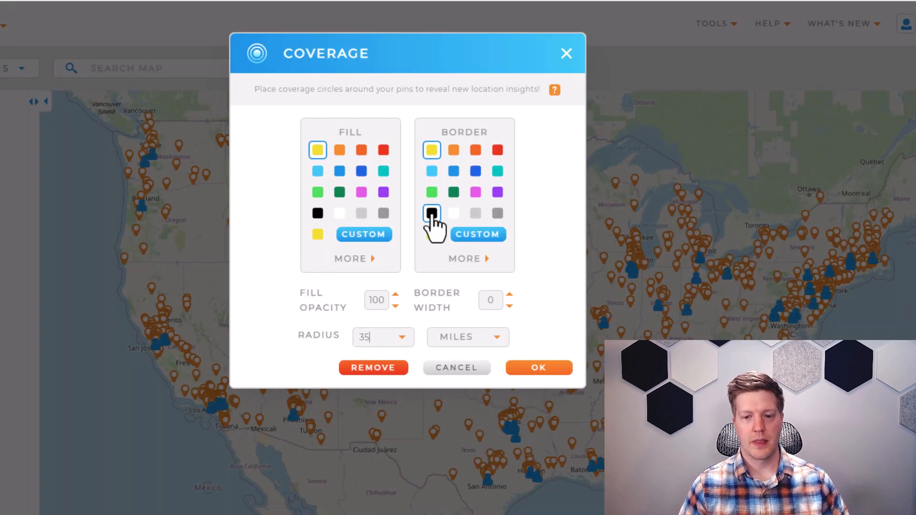
click(431, 212)
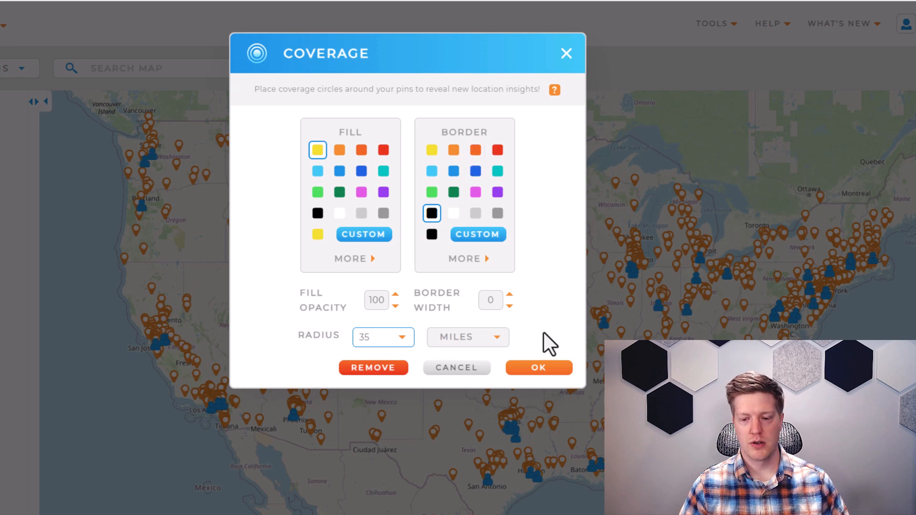
click(559, 368)
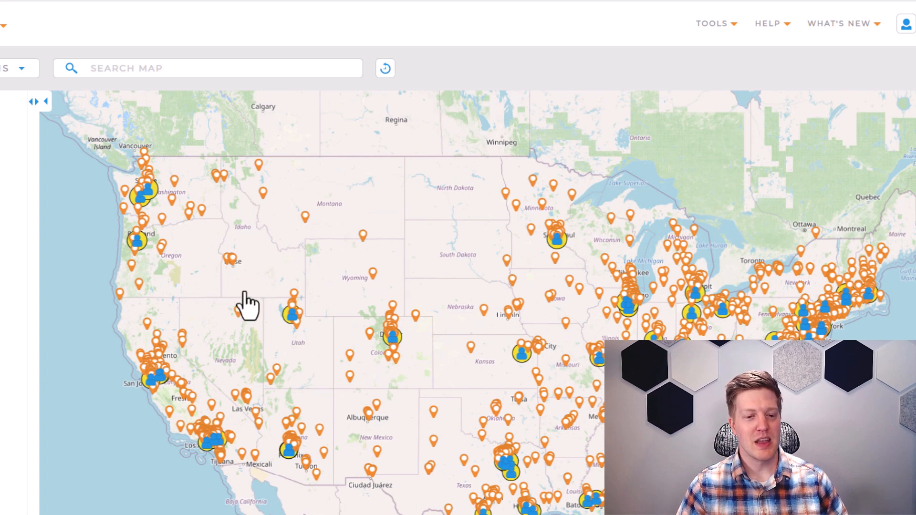
scroll(278, 329, up, 1)
scroll(277, 328, up, 1)
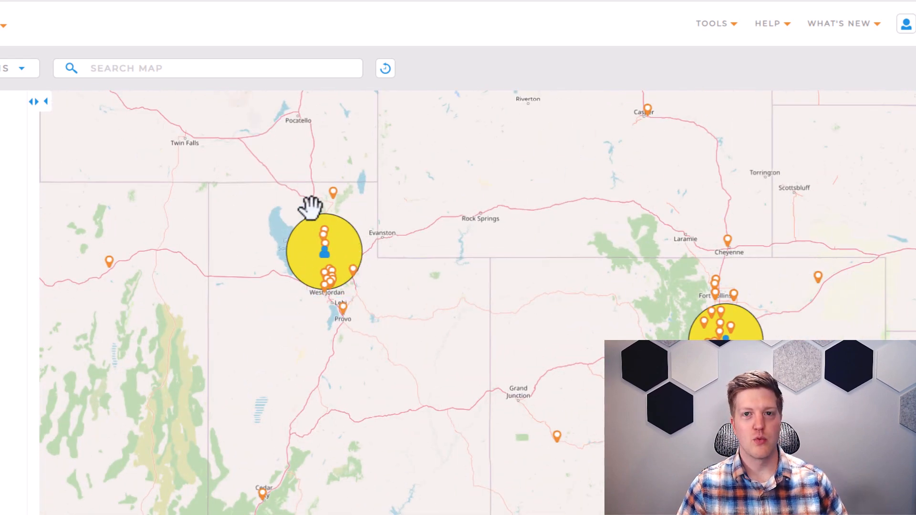
click(298, 262)
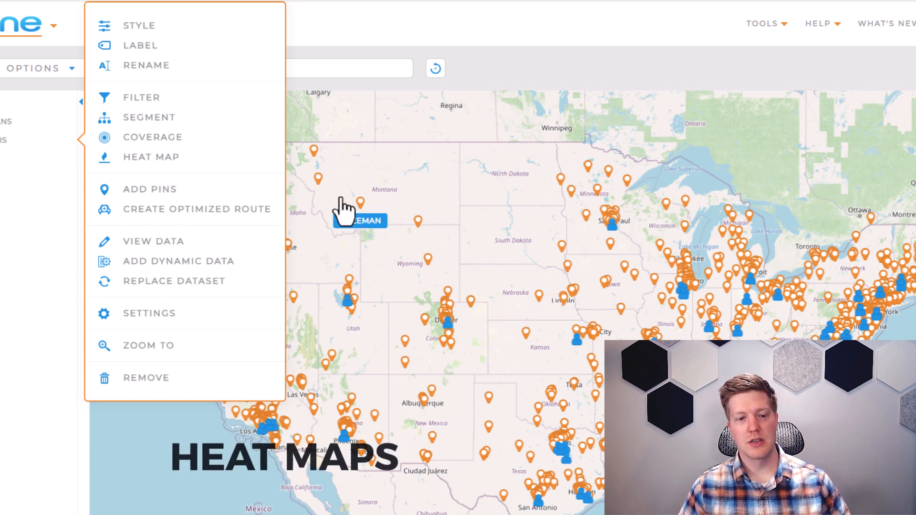
- Apply a location density heat map to the areas around the Demo: Customers pins with a size of 35 miles
click(241, 168)
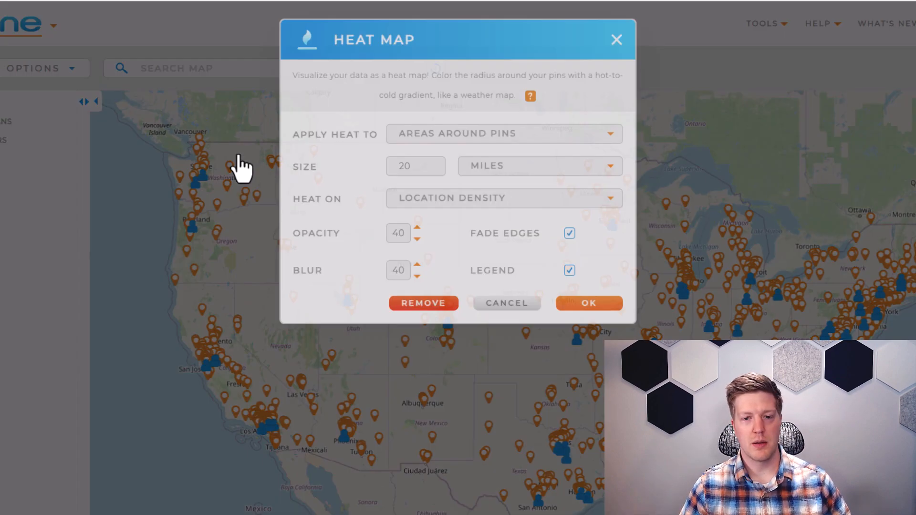
drag(431, 177, 398, 179)
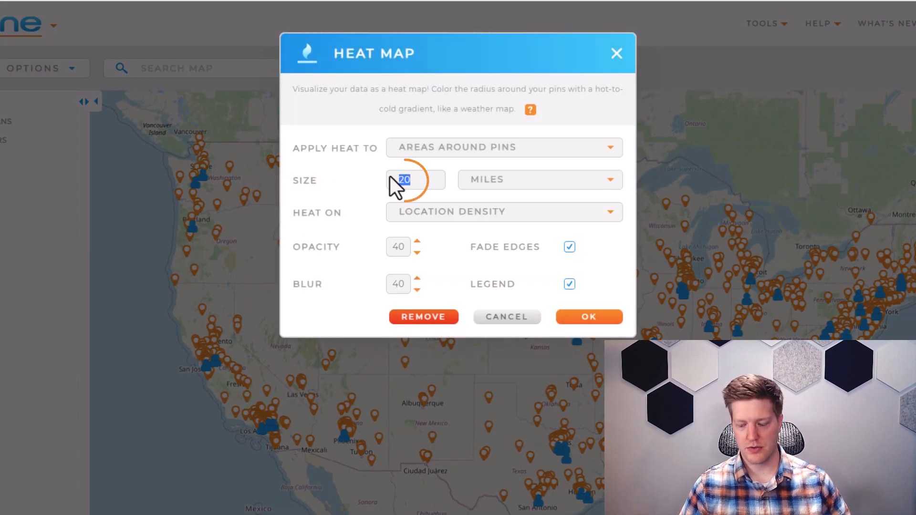
text(35)
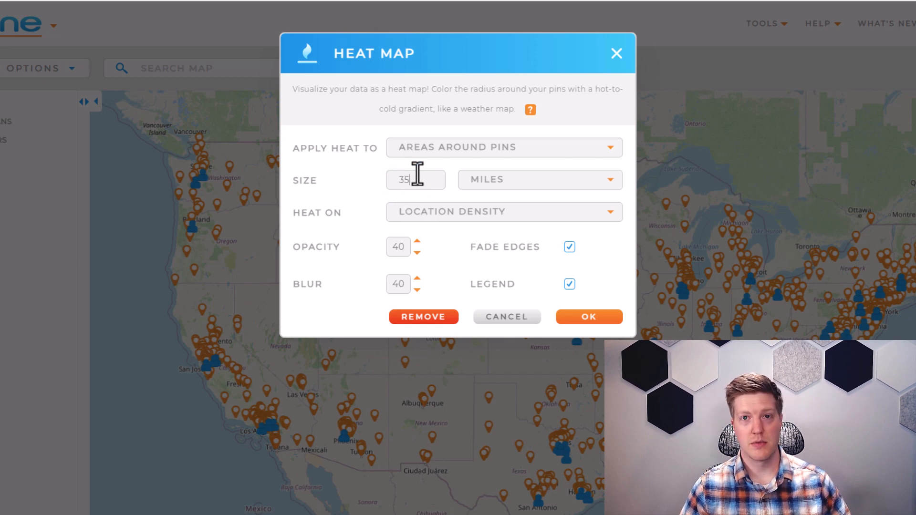
click(585, 321)
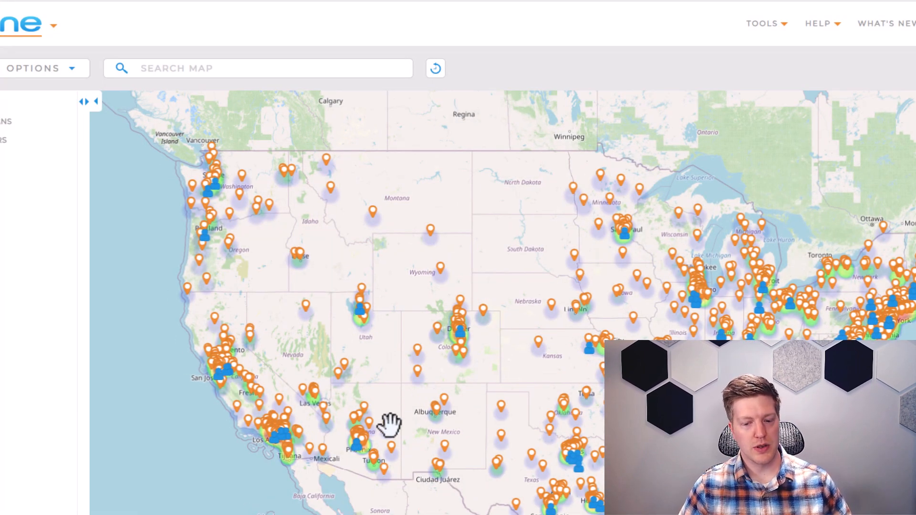
scroll(367, 461, up, 1)
scroll(377, 435, up, 1)
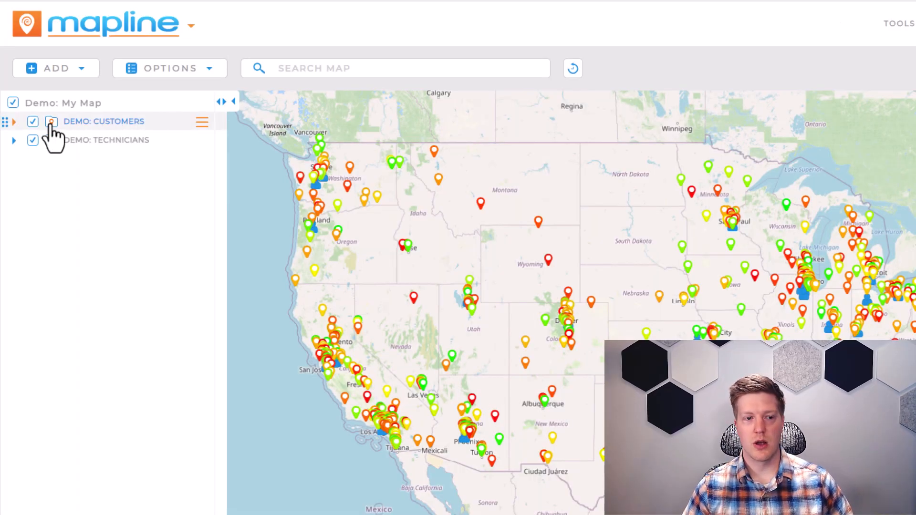
- Compare the static and dynamic color settings in the pin styling of Demo: Customers
click(203, 123)
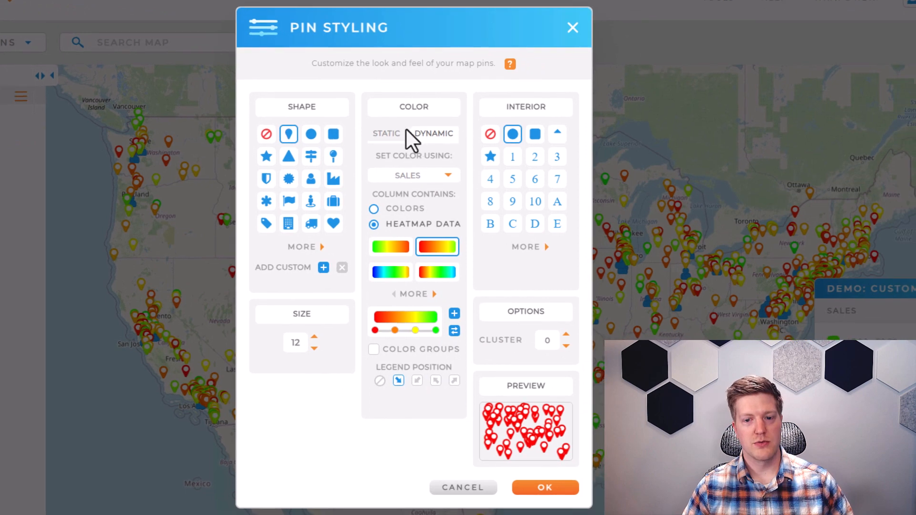
click(402, 137)
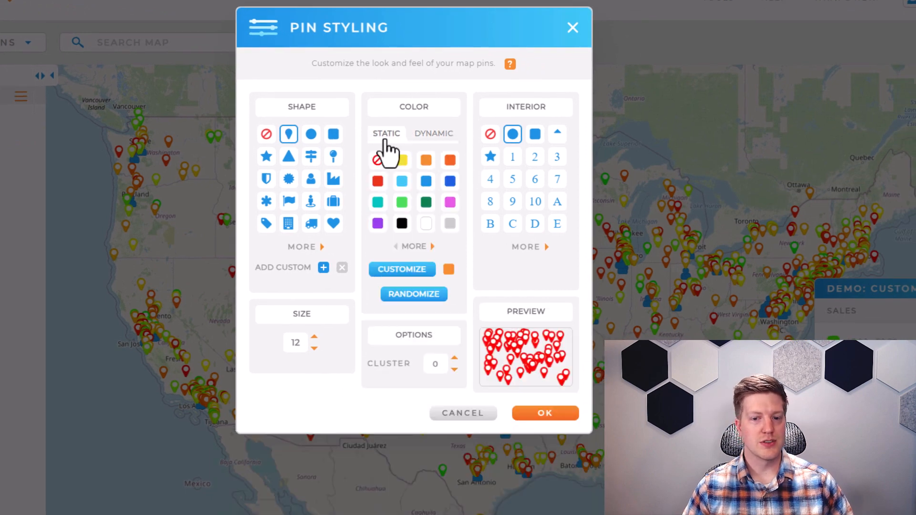
click(429, 138)
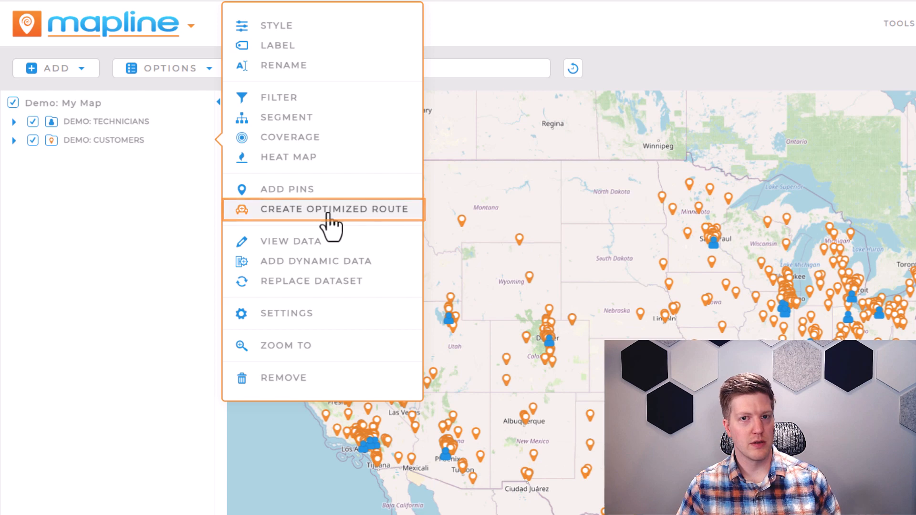
- Start an optimized route from existing pins and outline the pins around Cheyenne, Fort Collins and northern Denver with a four-point shape
click(71, 69)
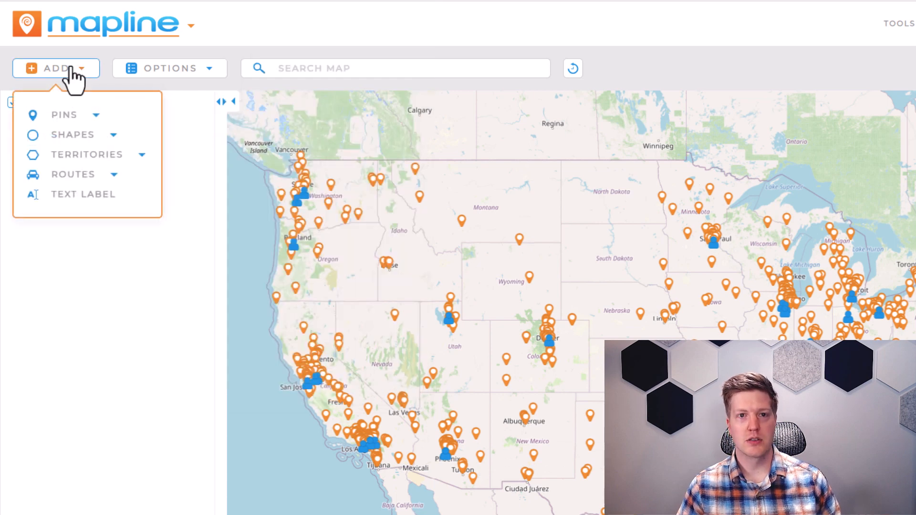
mouse_move(71, 182)
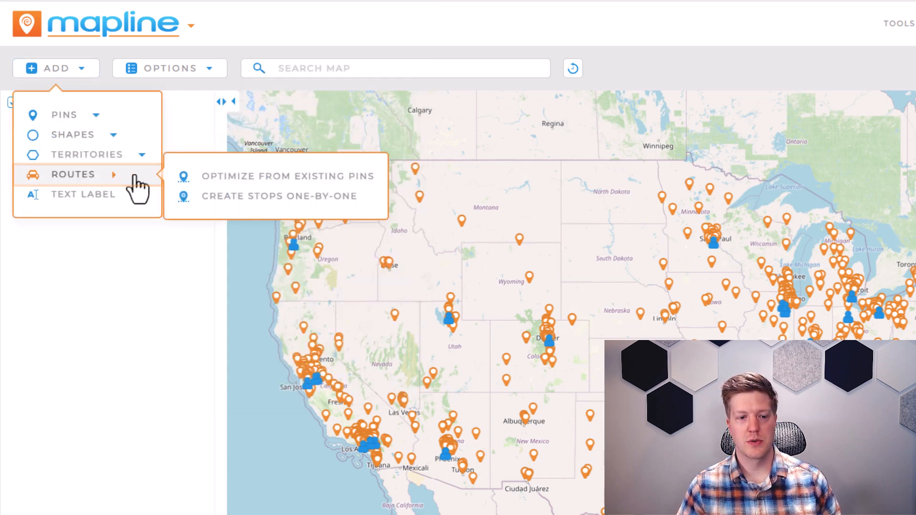
click(229, 195)
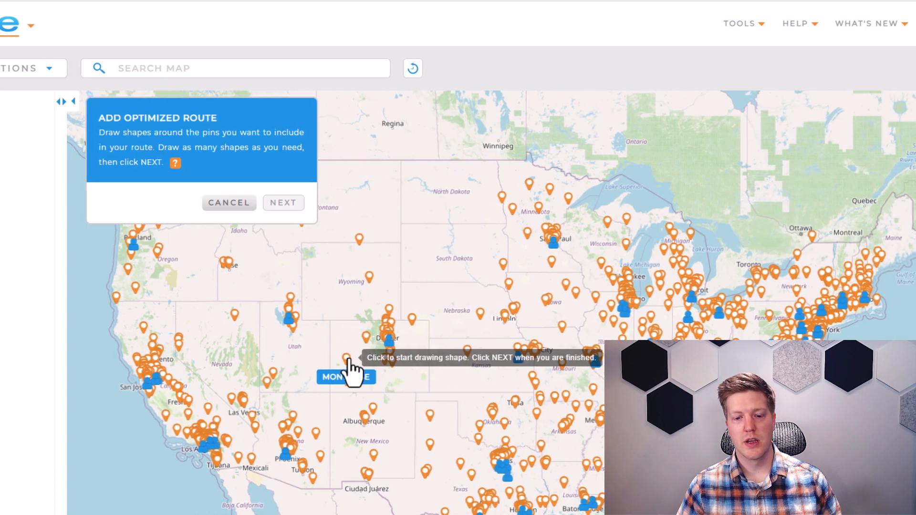
scroll(520, 334, up, 1)
click(346, 290)
click(414, 255)
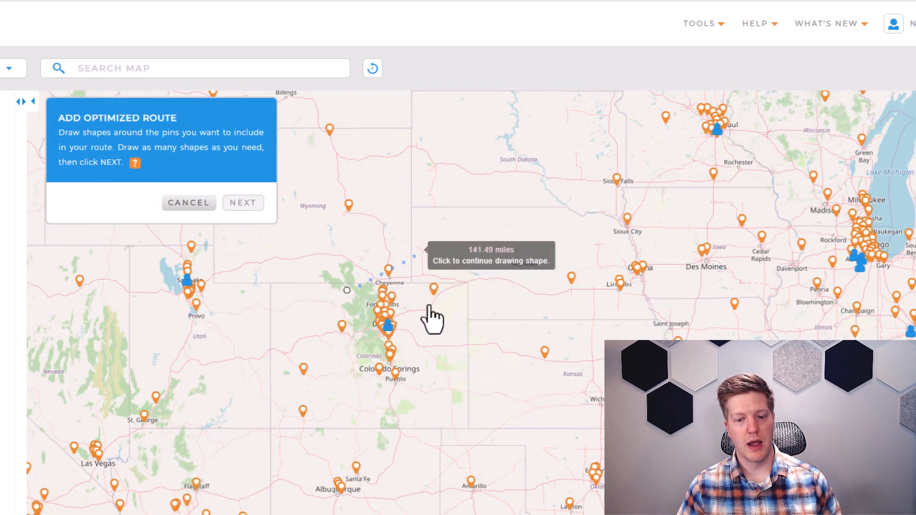
click(429, 303)
click(358, 327)
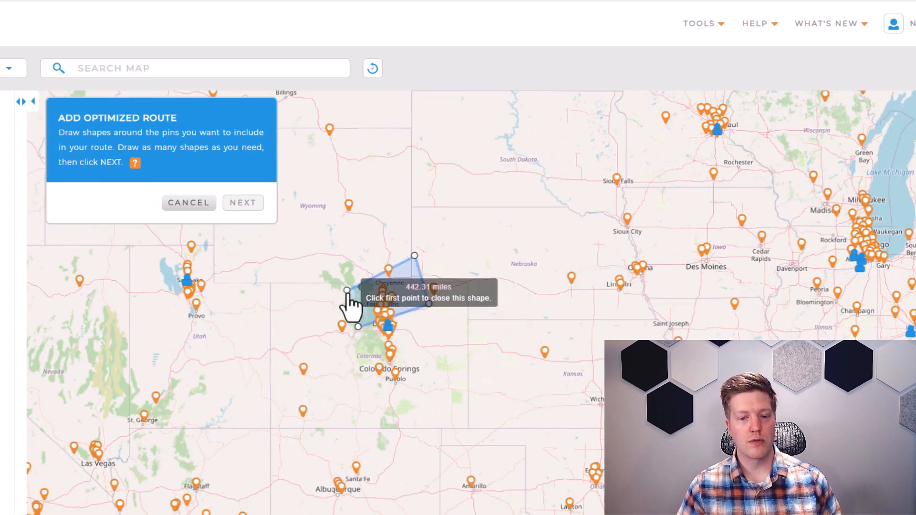
click(347, 289)
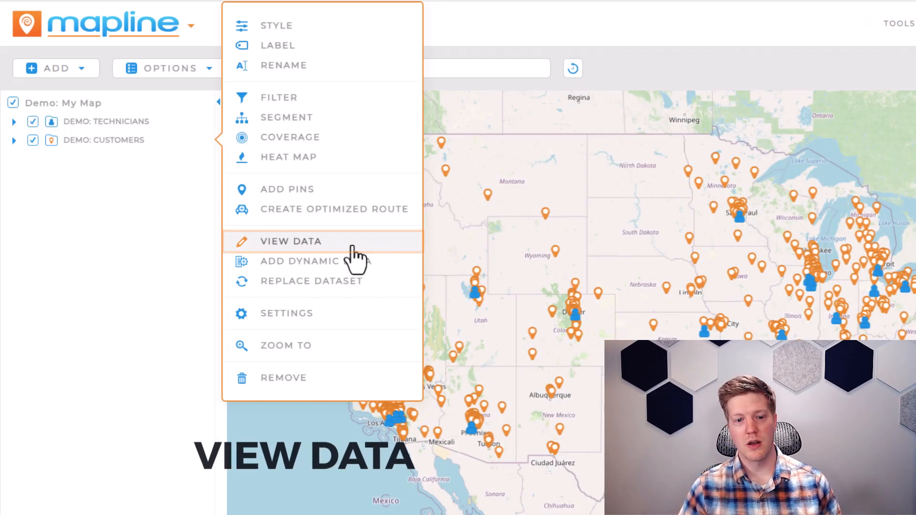
- View the data behind the Demo: Customers dataset
click(352, 248)
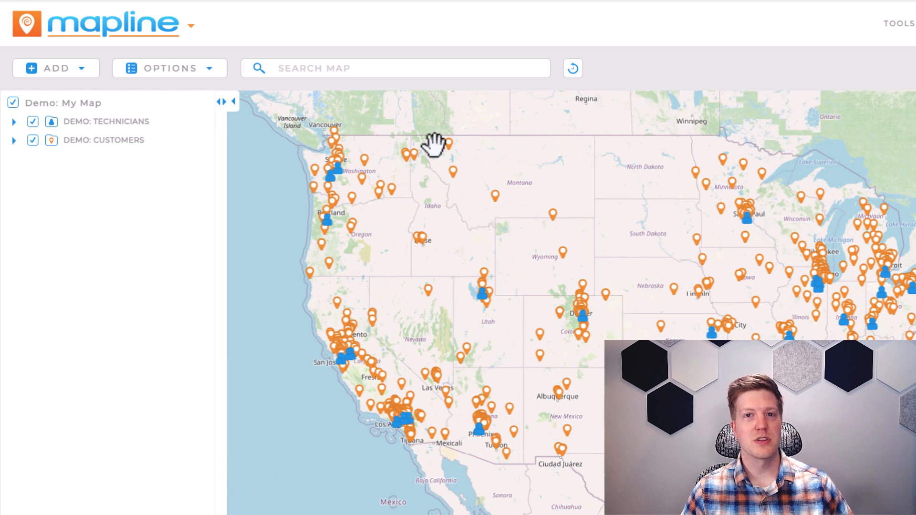
- Add a circle shape centered on the Denver technician pin and wide enough to reach Boulder and Parker
click(57, 71)
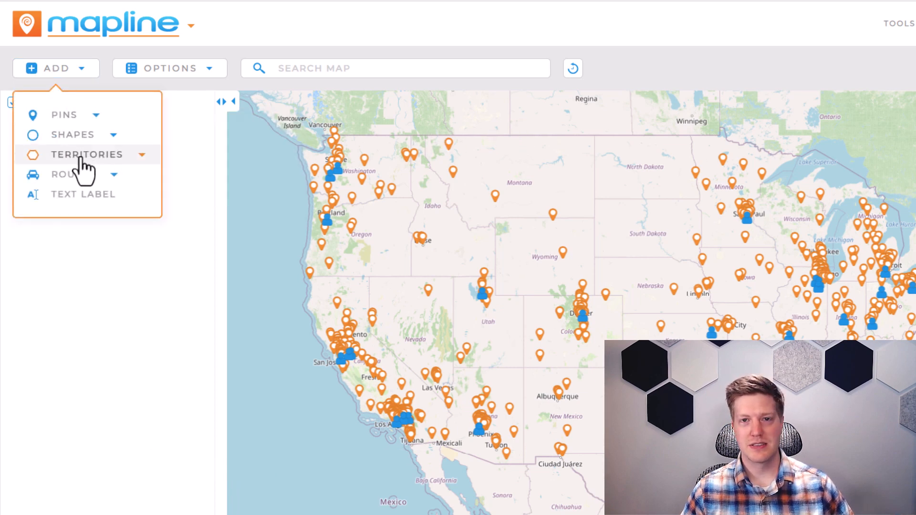
mouse_move(80, 159)
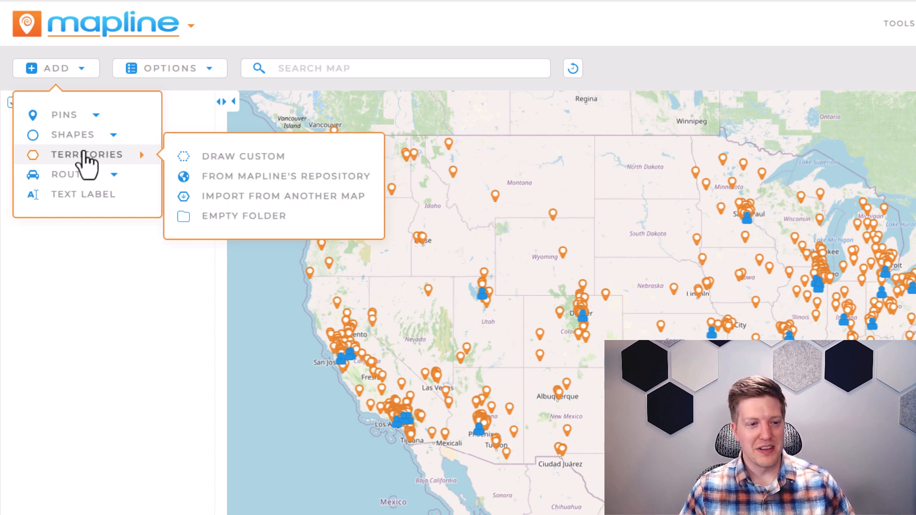
mouse_move(81, 143)
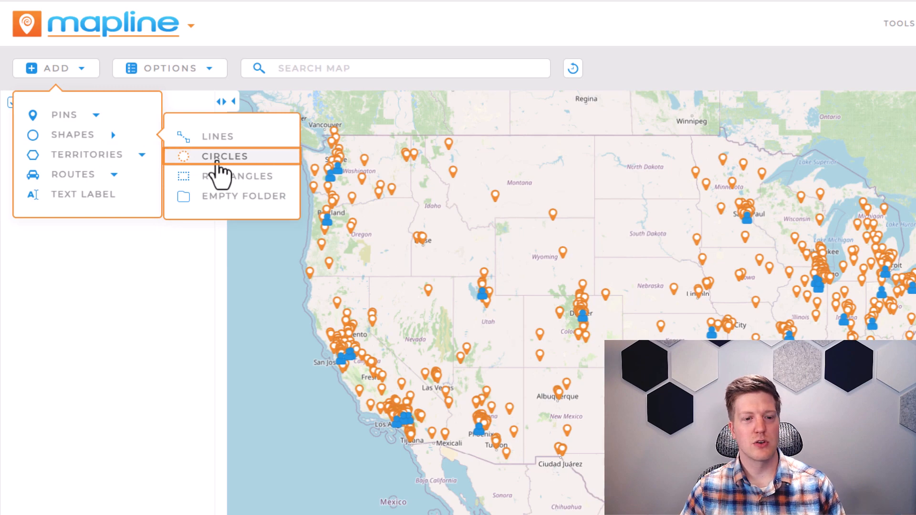
click(216, 165)
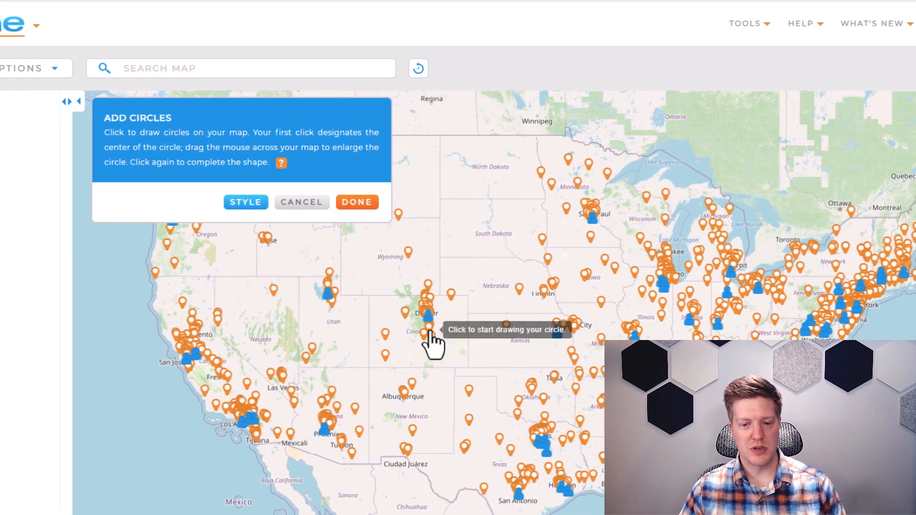
scroll(429, 313, up, 3)
scroll(421, 324, up, 4)
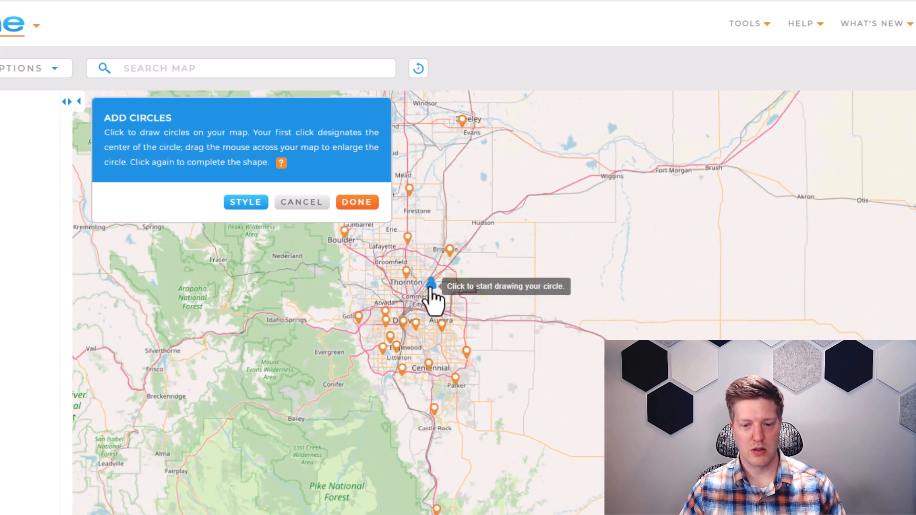
click(431, 285)
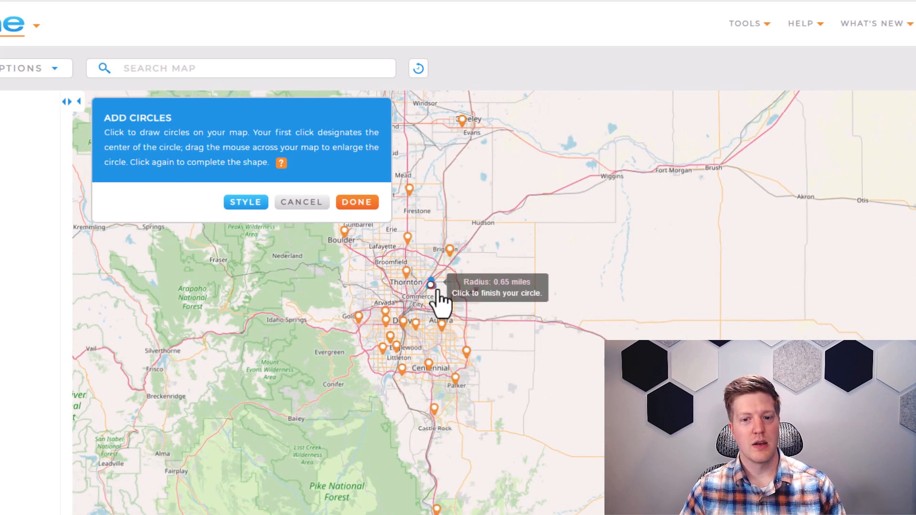
click(536, 308)
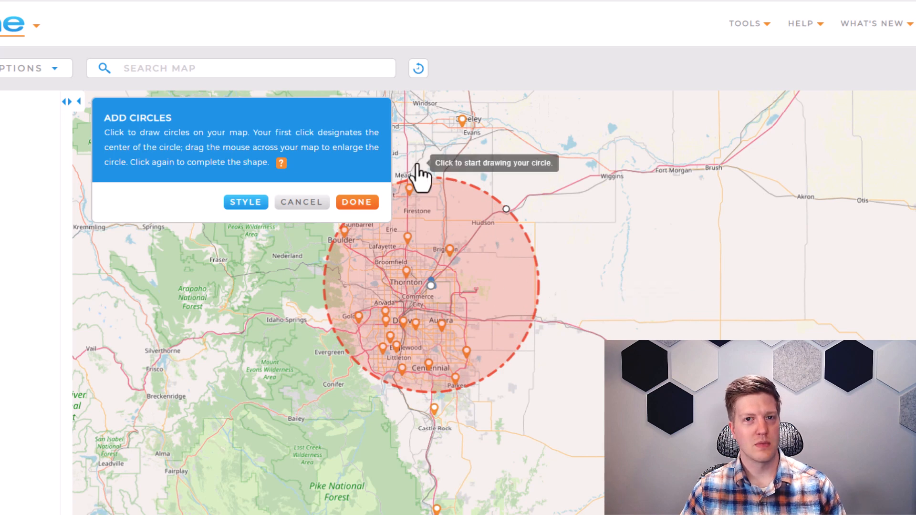
click(353, 202)
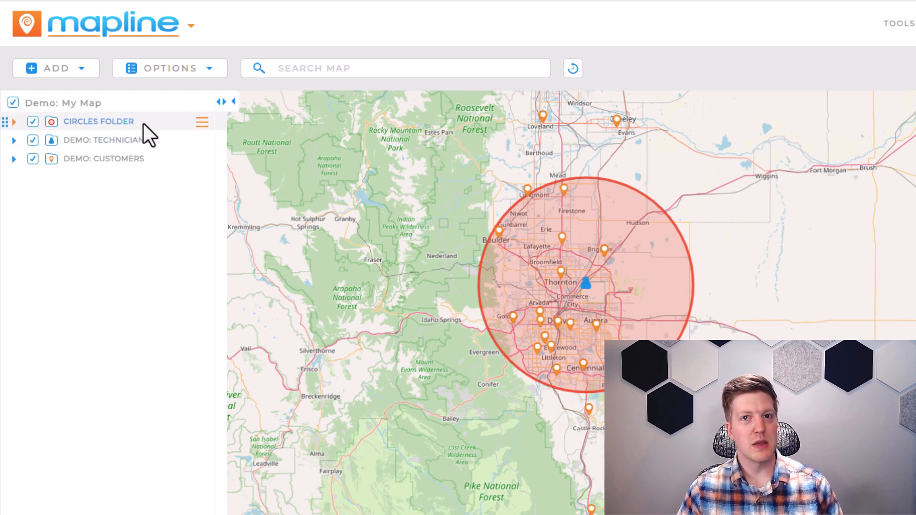
- Hide and show the Circles Folder again, and expand it to examine its contents
click(33, 123)
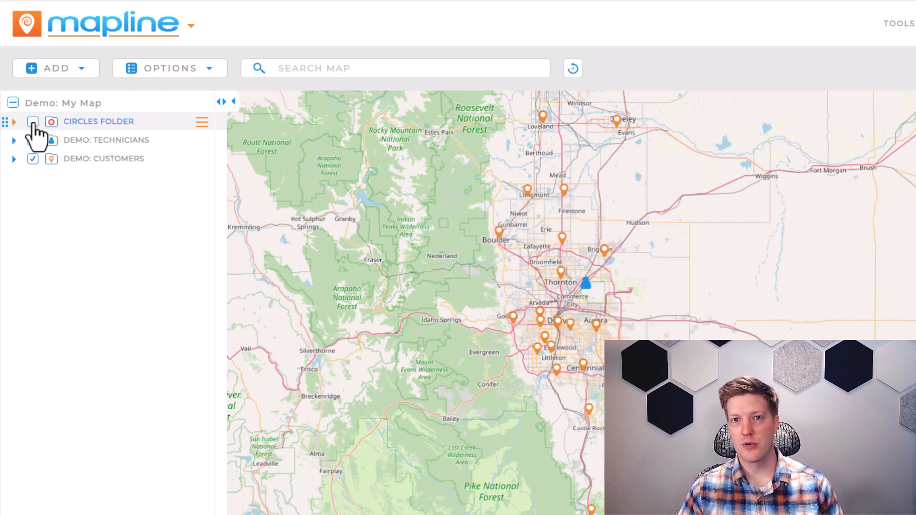
click(35, 123)
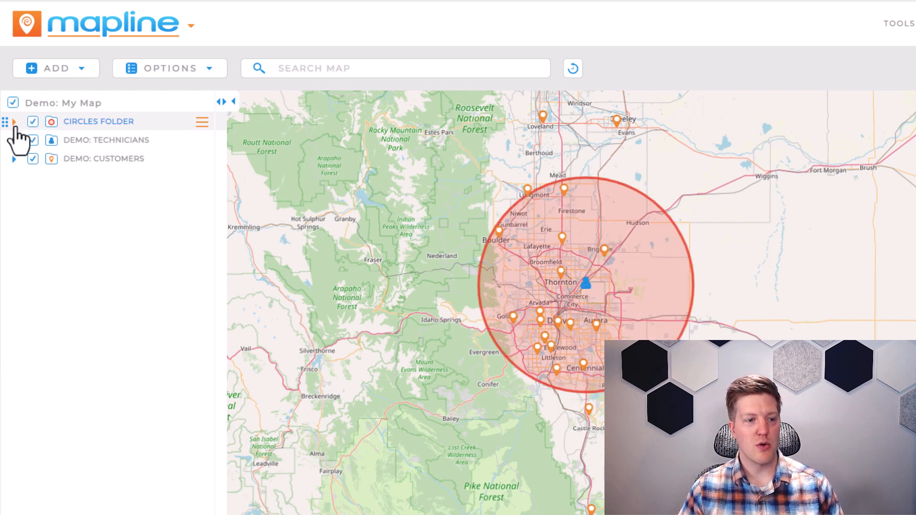
click(13, 123)
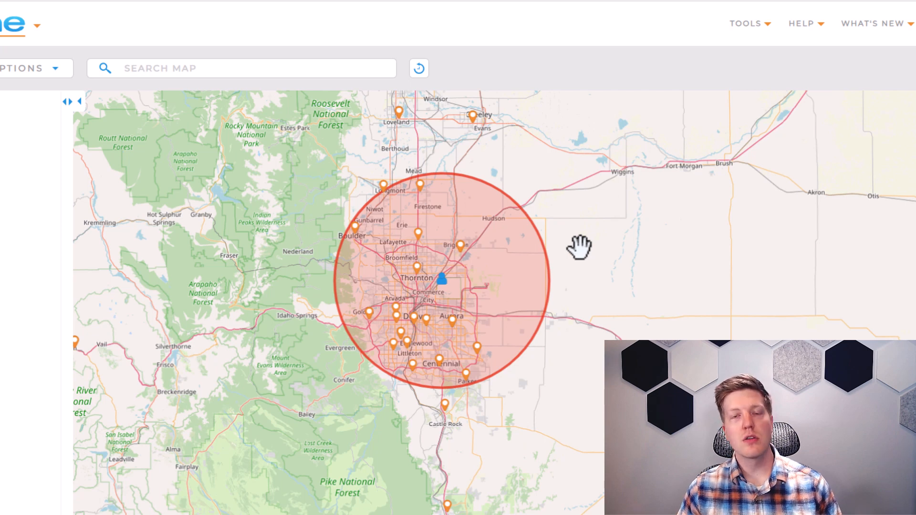
- Open the Demo: Customers records inside Circle 1 and fill the second, empty assignment column with the assignee's name for every row
click(492, 266)
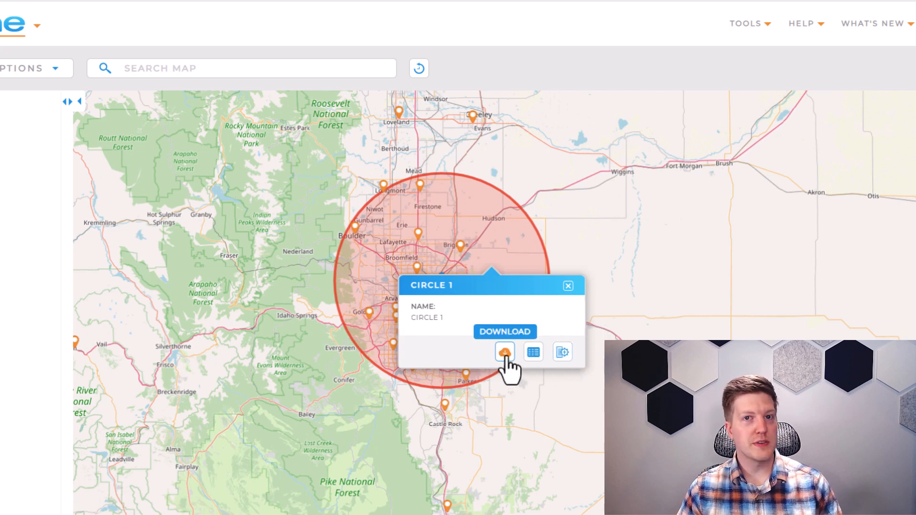
click(532, 353)
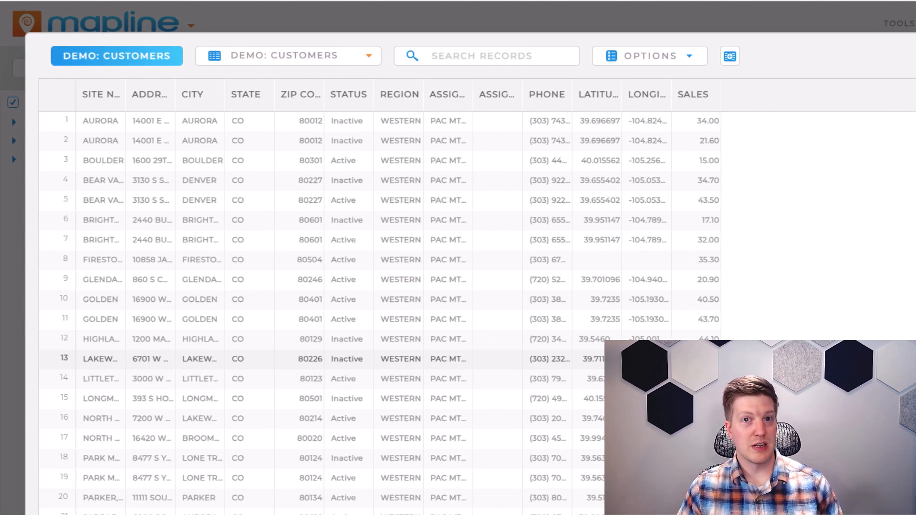
click(492, 119)
text(Michelle)
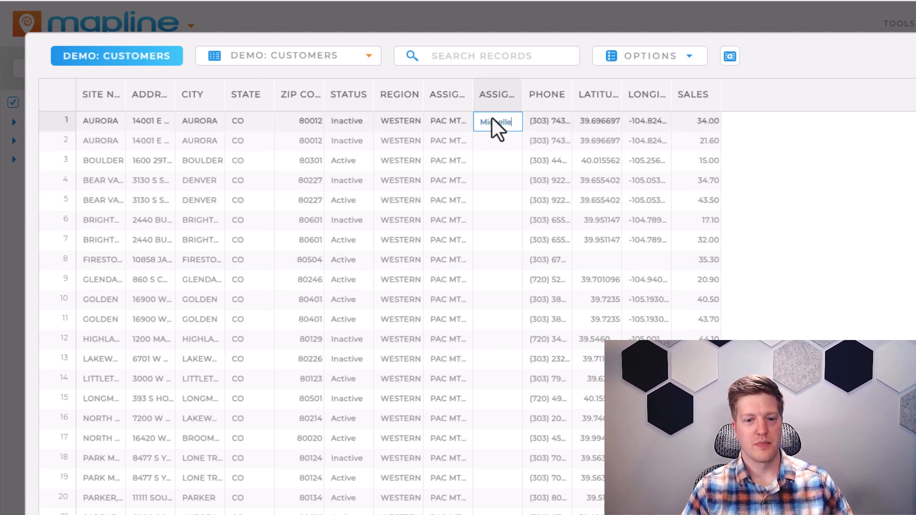
key(Return)
key(Up)
key(ctrl+c)
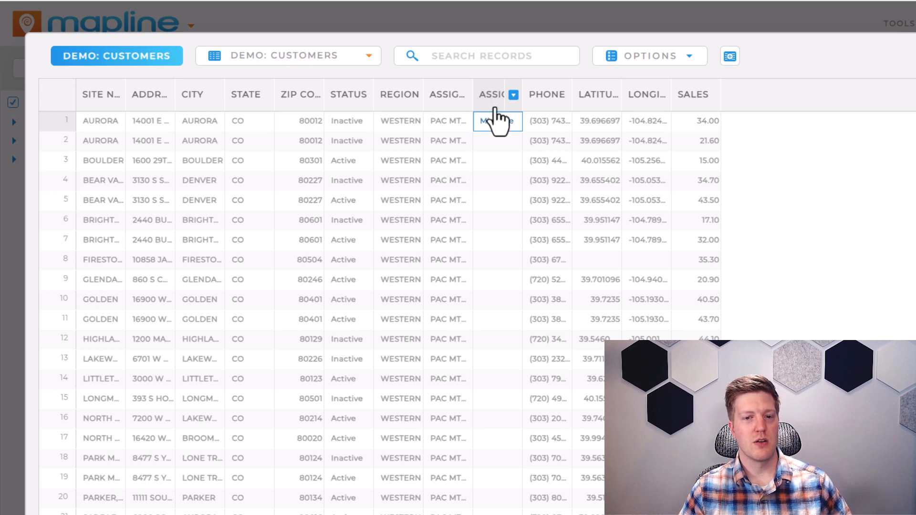
click(495, 107)
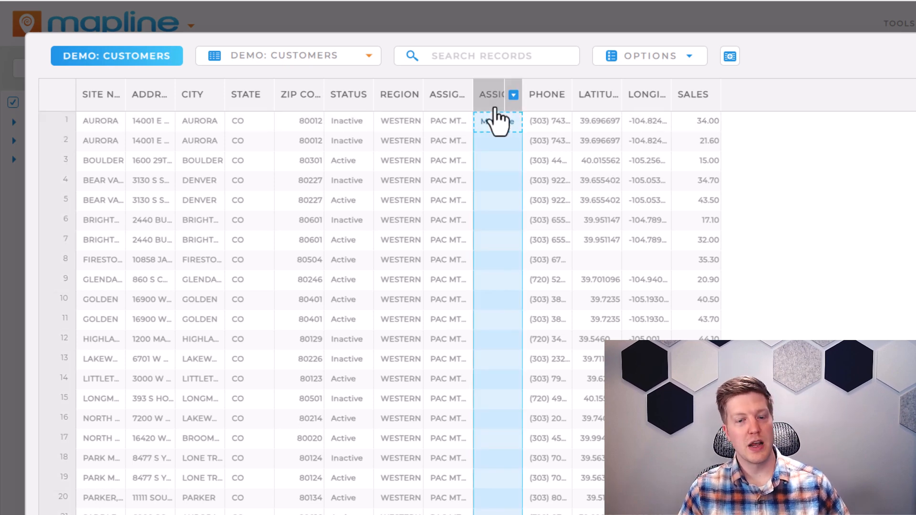
key(ctrl+v)
scroll(496, 117, down, 1)
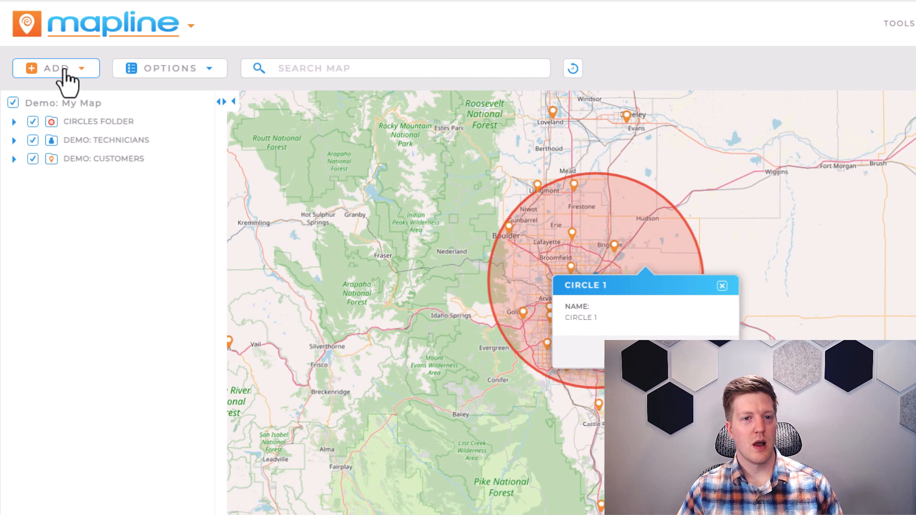
- Draw a custom territory covering Chicago's northern suburbs, from Antioch and Woodstock down to Elgin and across to the lakeshore
click(64, 71)
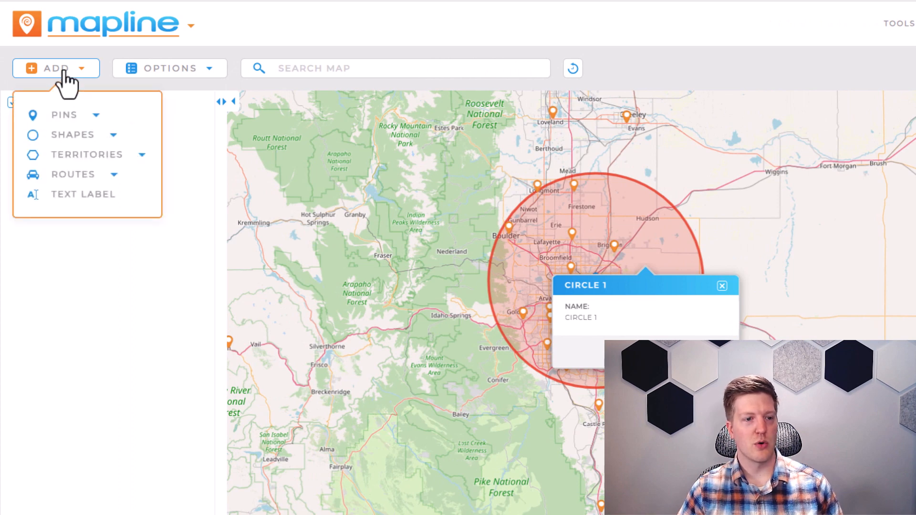
mouse_move(90, 161)
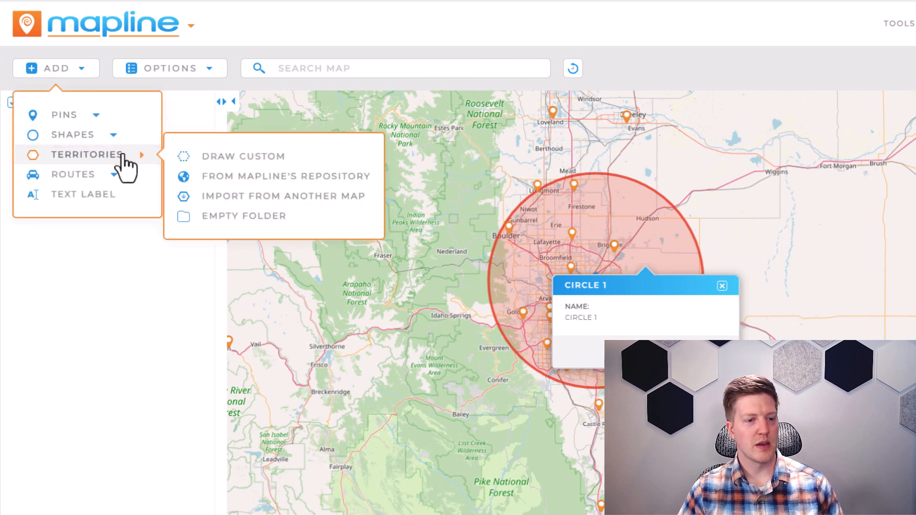
click(301, 159)
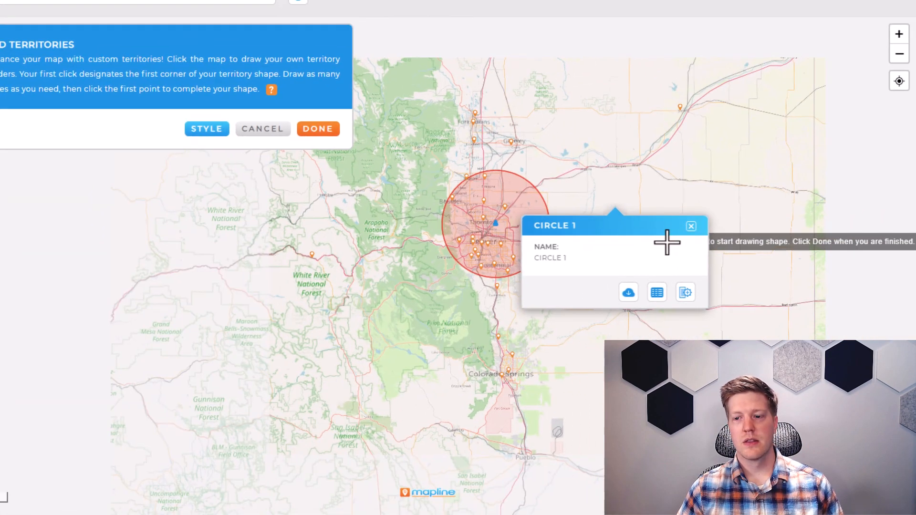
scroll(667, 242, down, 2)
drag(687, 162, 470, 243)
scroll(701, 221, down, 2)
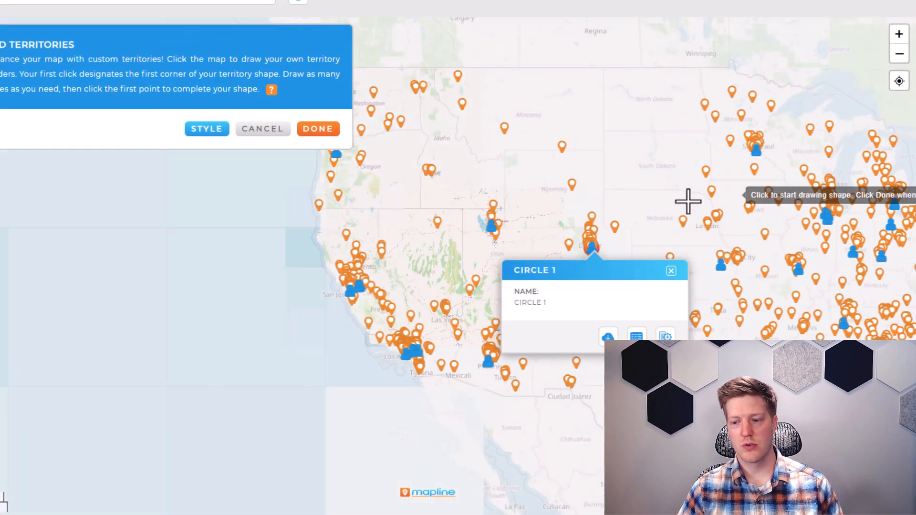
drag(535, 212, 403, 235)
scroll(629, 219, up, 2)
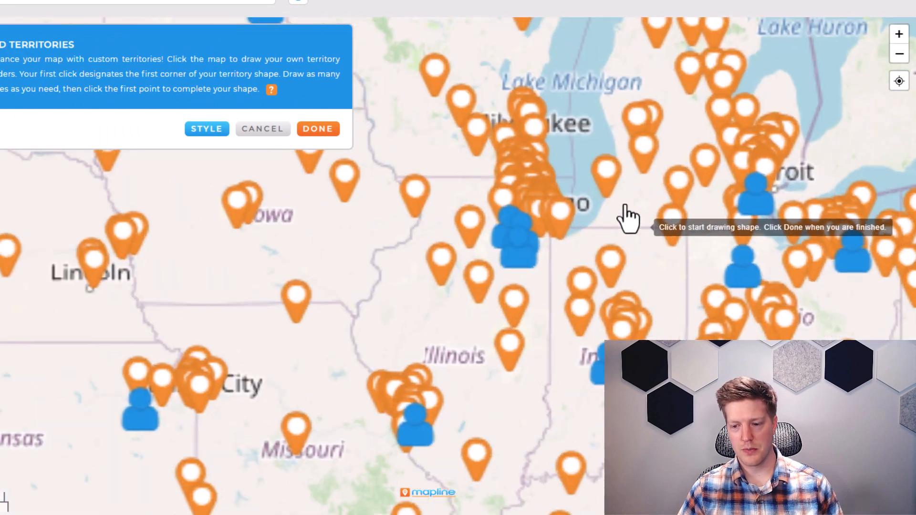
scroll(530, 186, up, 2)
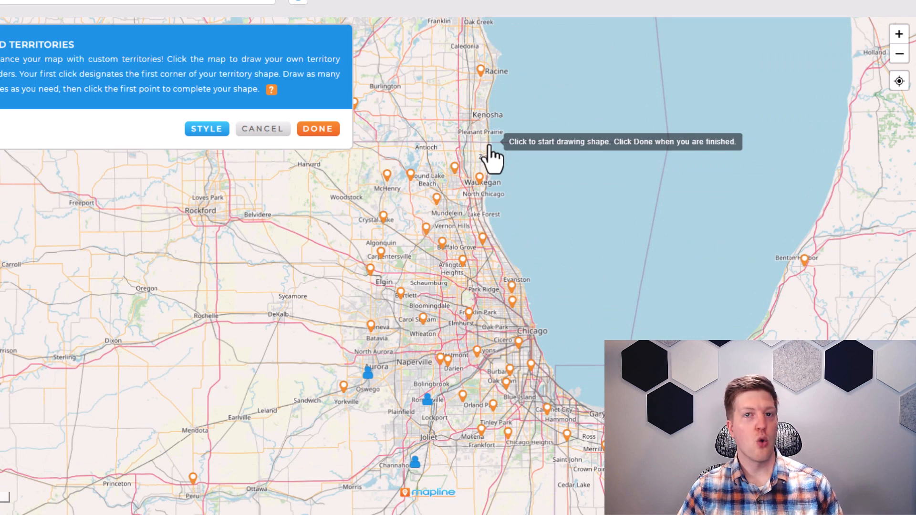
click(490, 140)
click(362, 143)
click(341, 194)
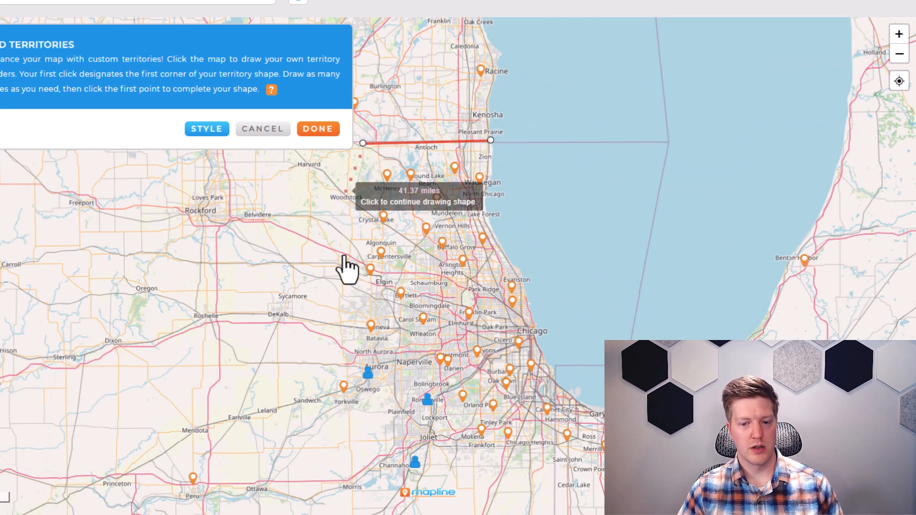
click(341, 254)
click(346, 287)
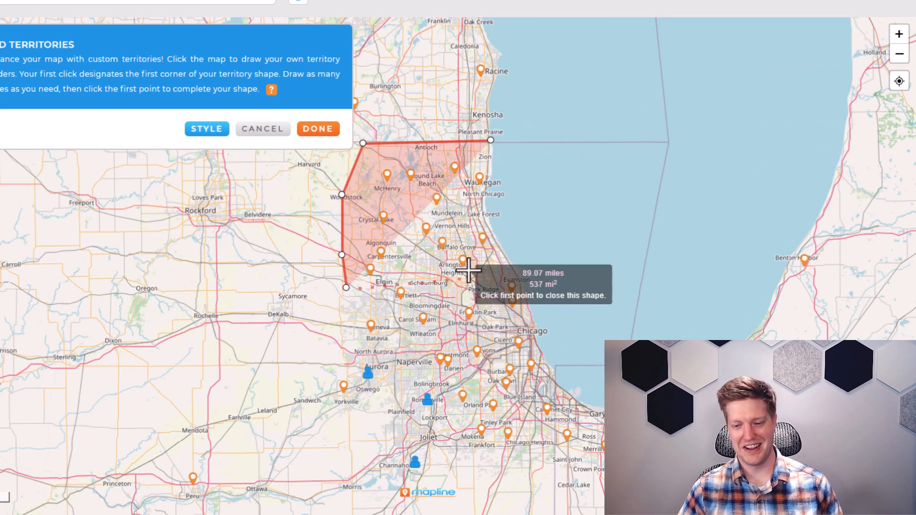
click(501, 241)
click(484, 190)
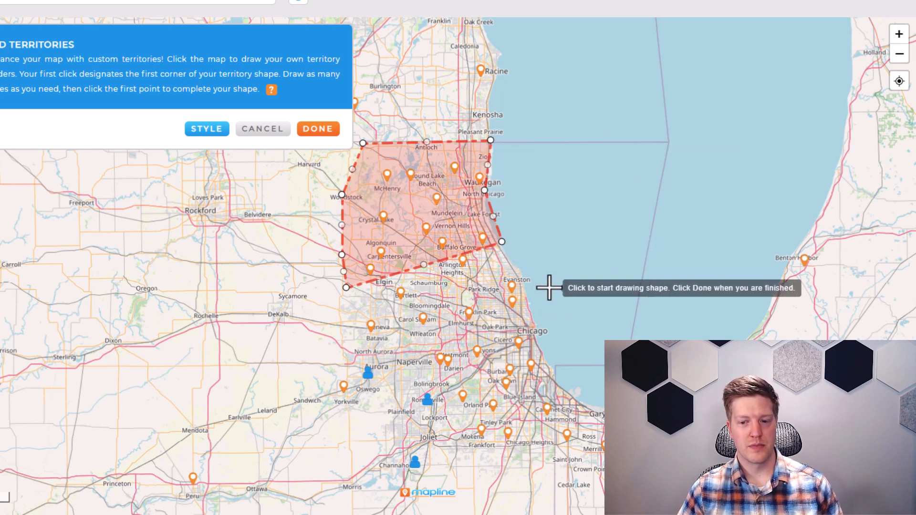
- Draw a second custom territory bordering the first one's southern edge, from Elgin down to Yorkville and Plainfield and across to Chicago's lakeshore, and finish drawing
drag(548, 287, 560, 245)
click(509, 200)
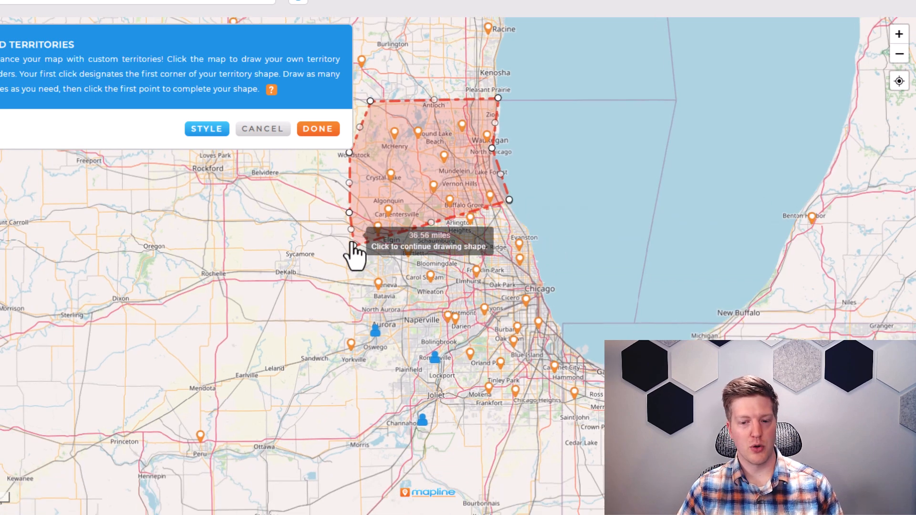
click(354, 245)
click(358, 351)
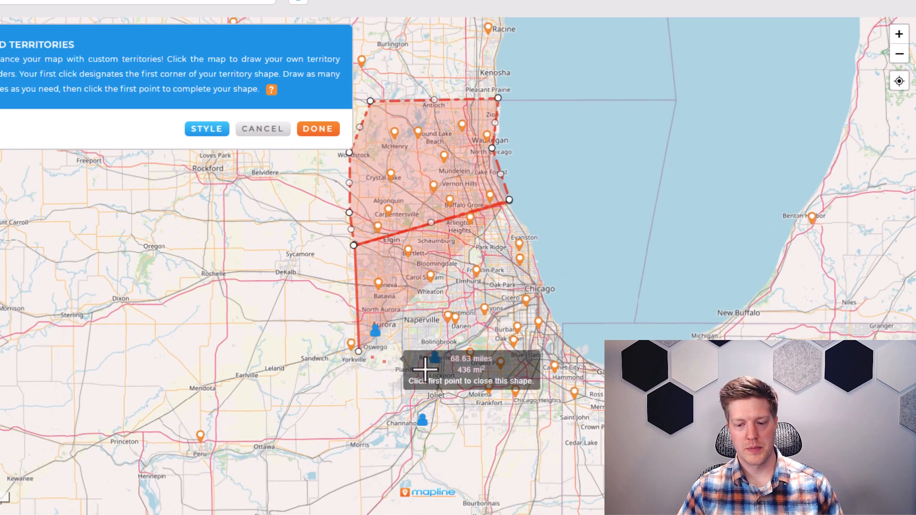
click(430, 368)
click(548, 303)
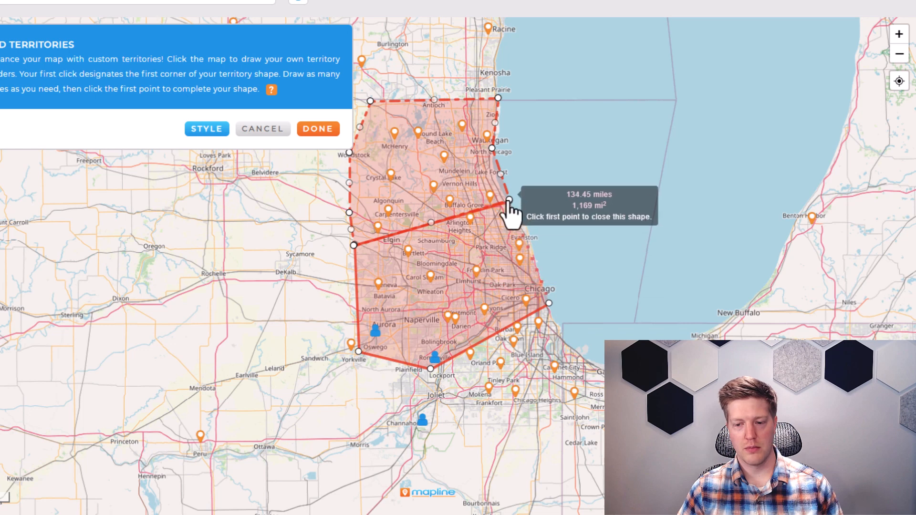
click(509, 200)
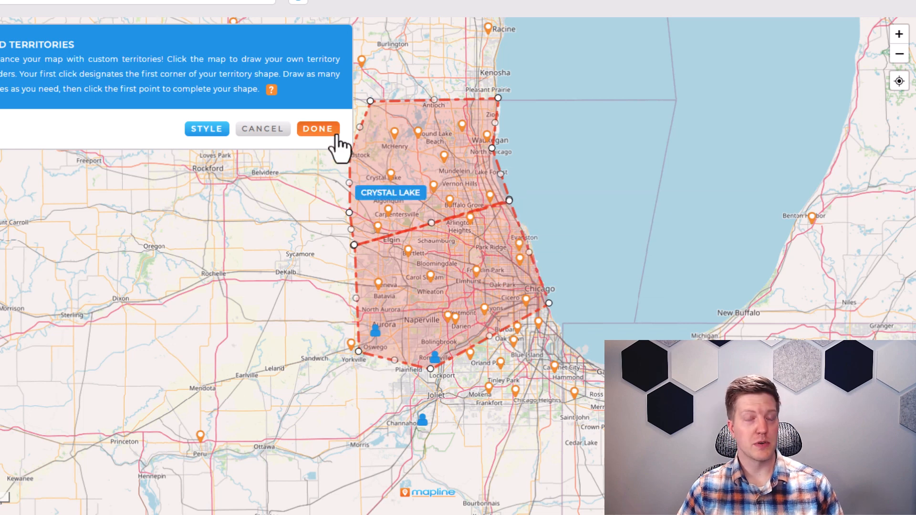
click(318, 129)
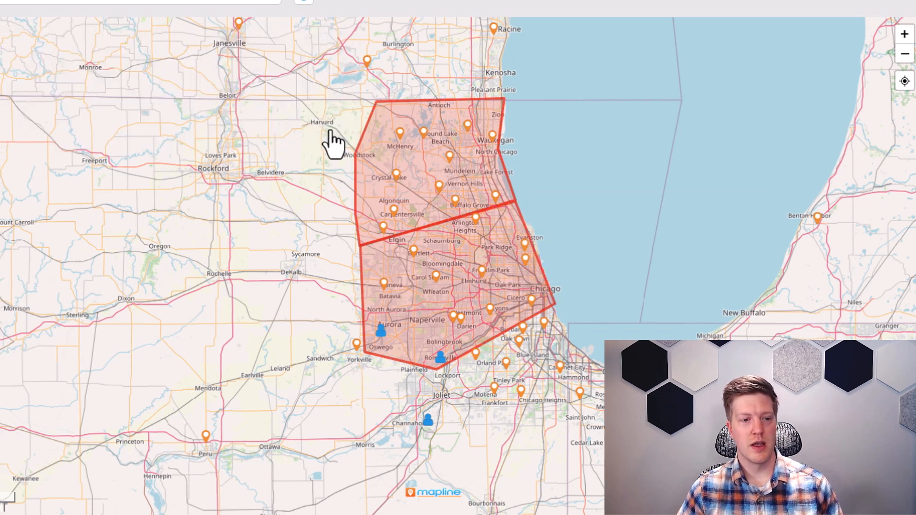
- Examine the actions available for the Territories Folder, including adding more territories
drag(329, 139, 601, 143)
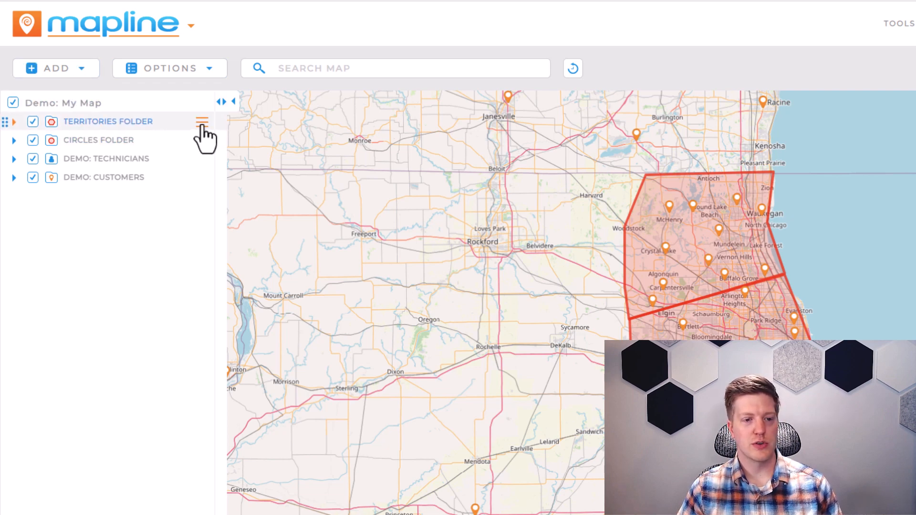
click(202, 123)
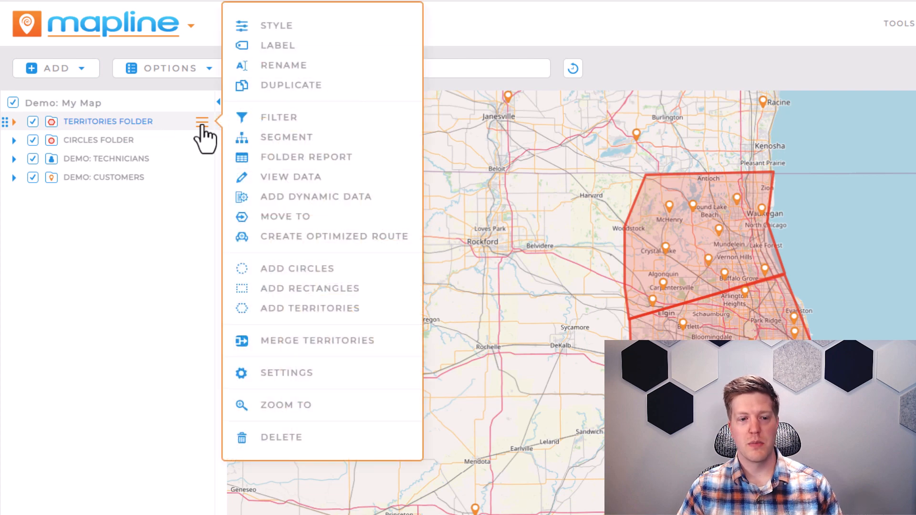
click(314, 312)
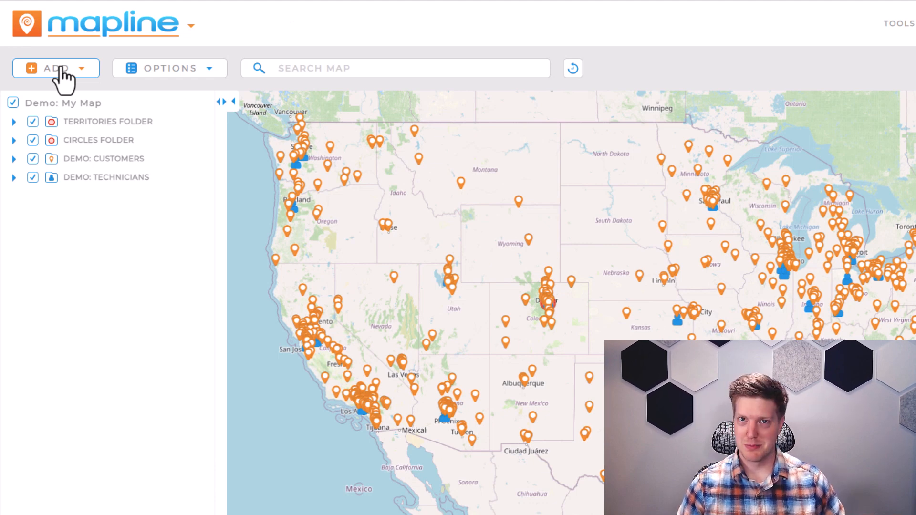
- Start adding territories from Mapline's repository and choose U.S. States as the territory set
click(59, 67)
click(101, 158)
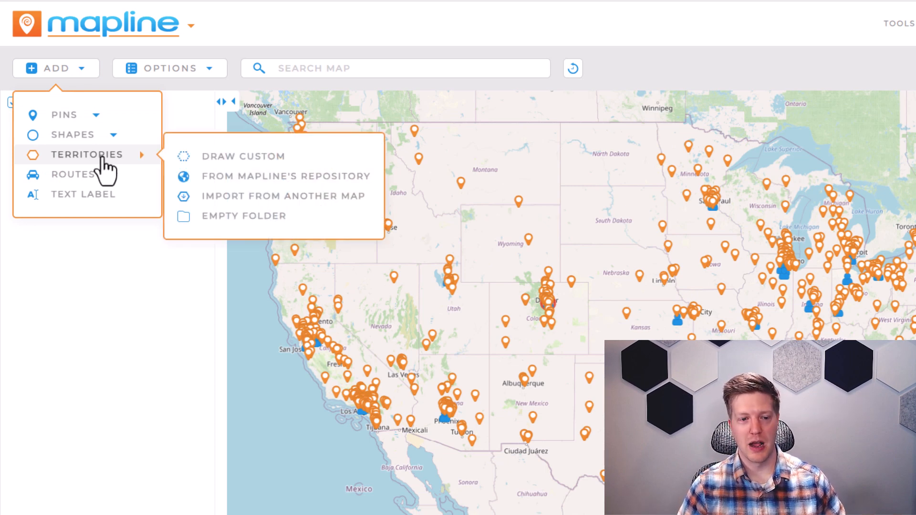
click(337, 179)
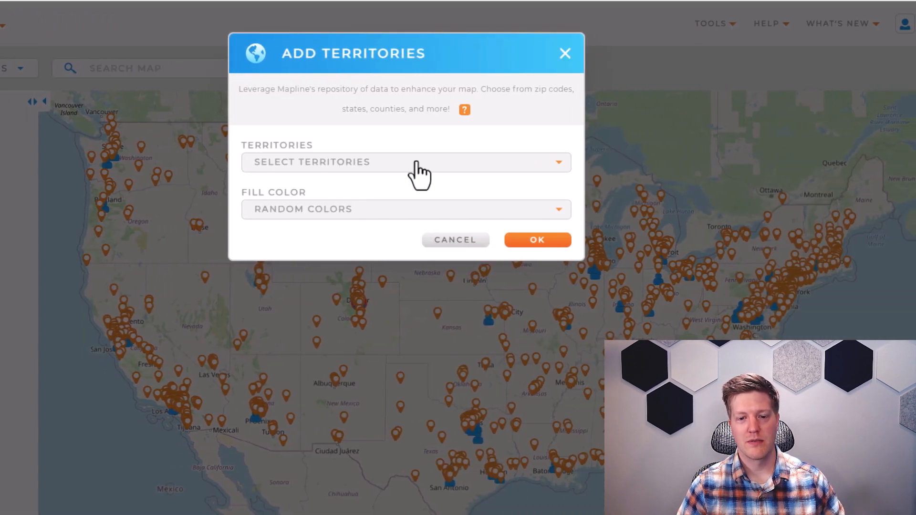
click(419, 164)
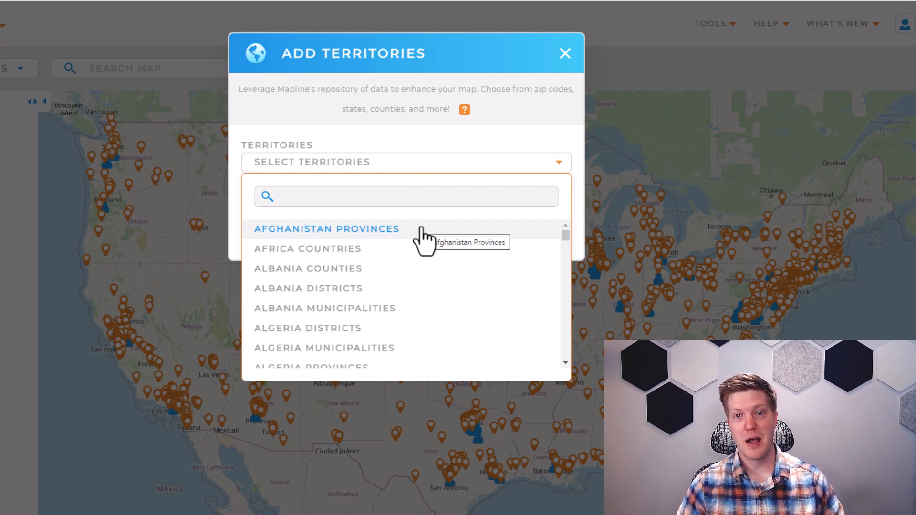
scroll(399, 252, down, 12)
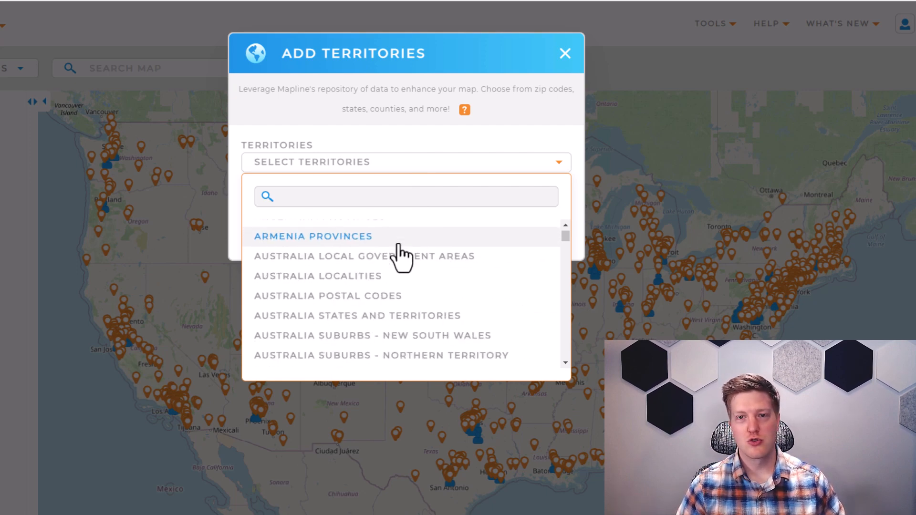
scroll(399, 253, down, 20)
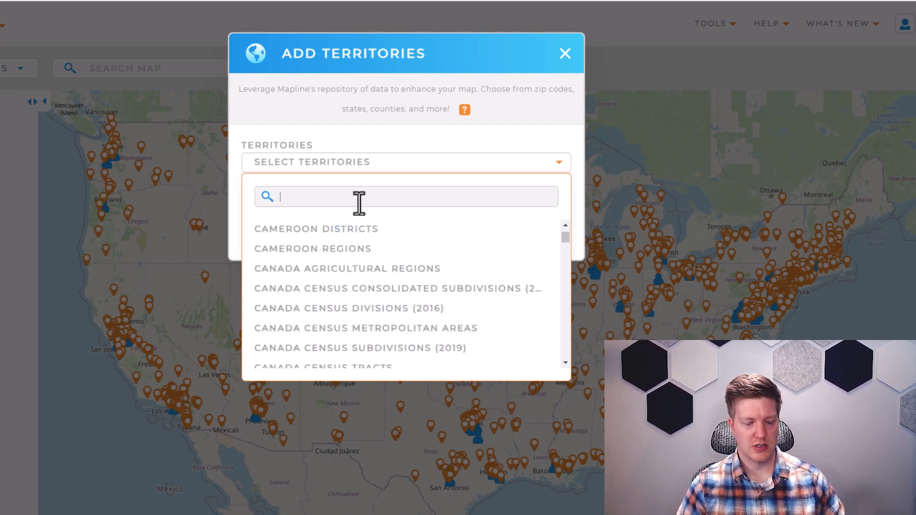
text(us states)
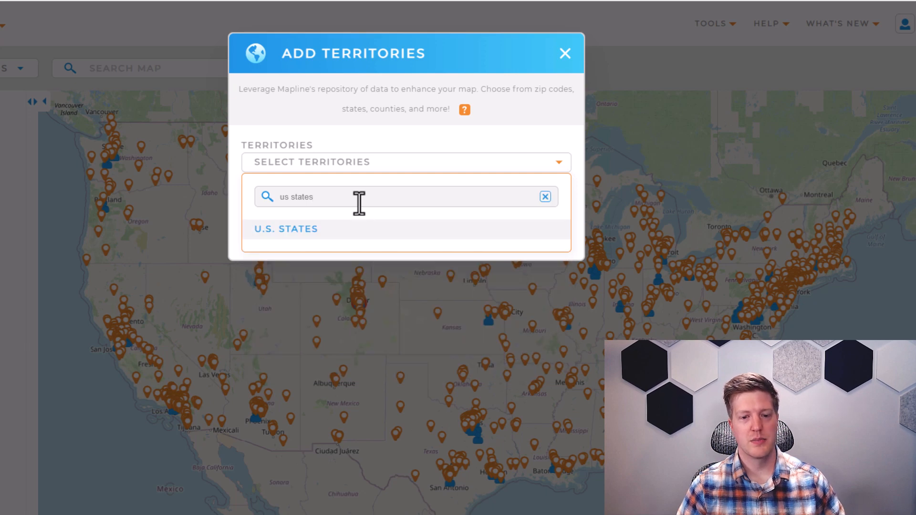
click(358, 230)
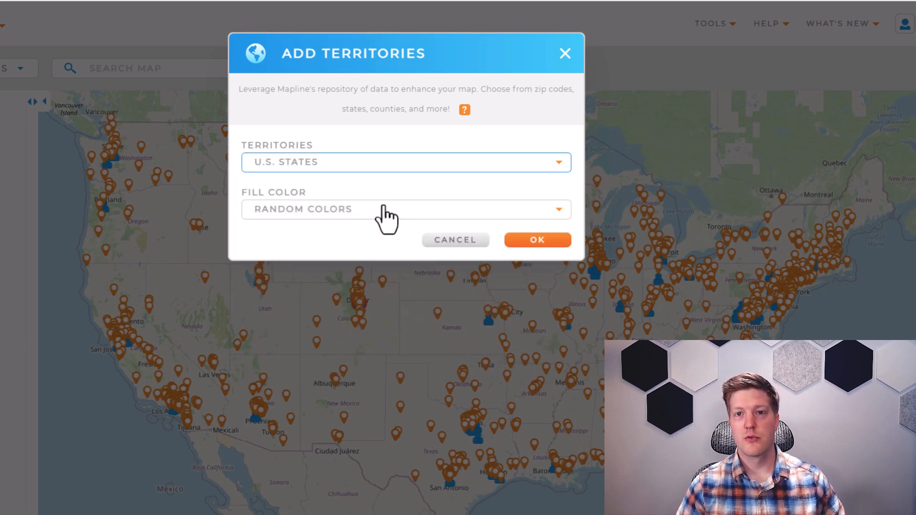
- Give the U.S. States territories a uniform light blue fill and add them to the map
click(383, 209)
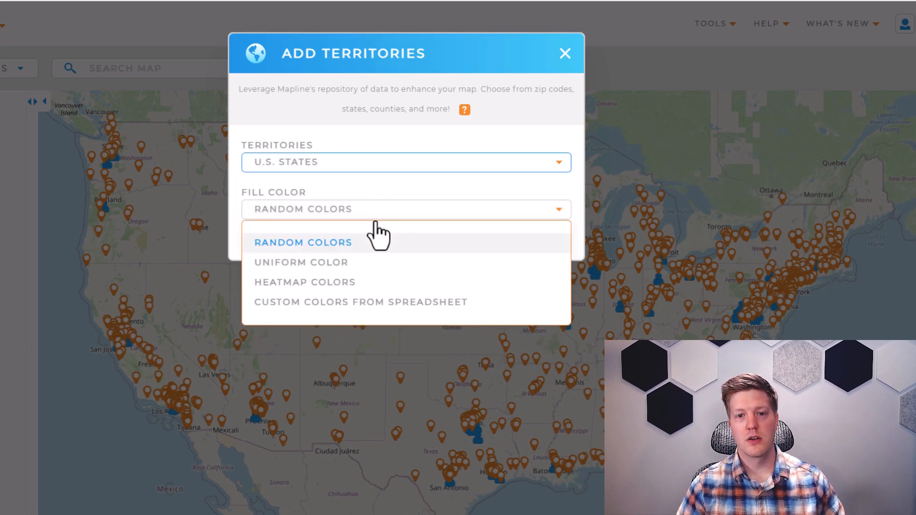
click(373, 263)
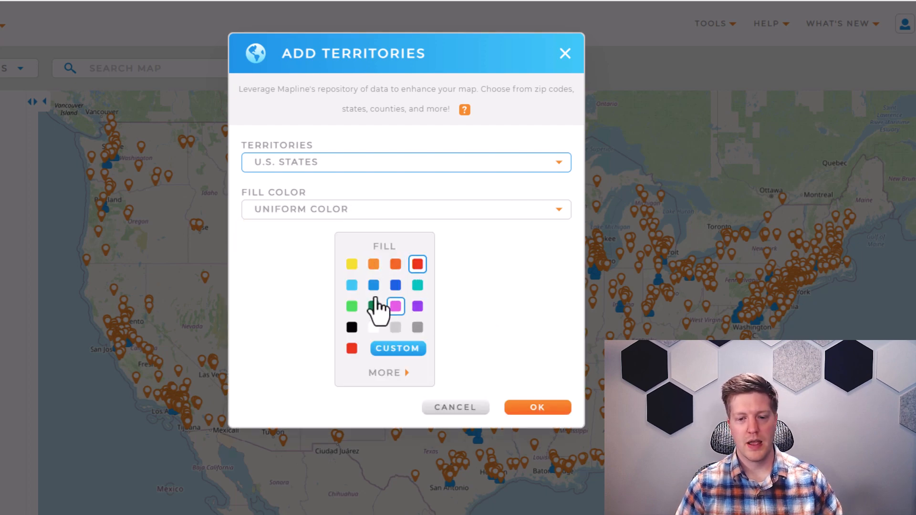
click(351, 285)
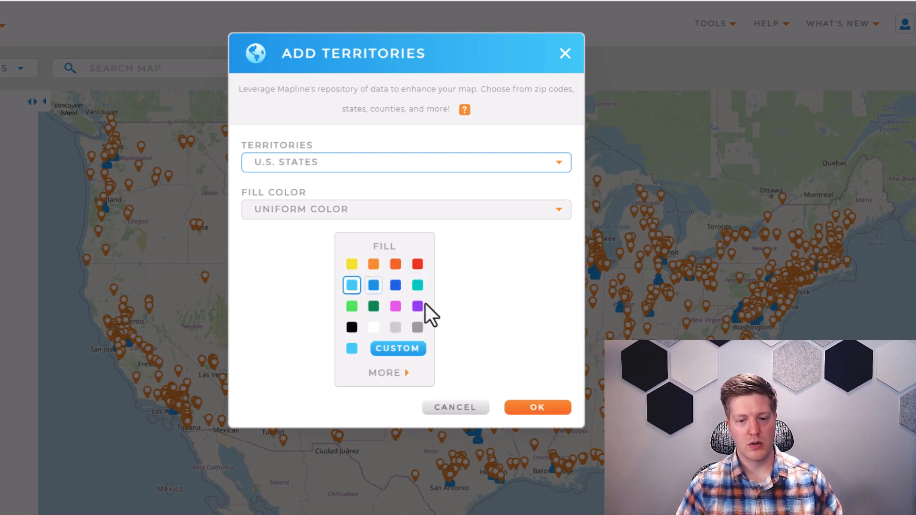
click(543, 413)
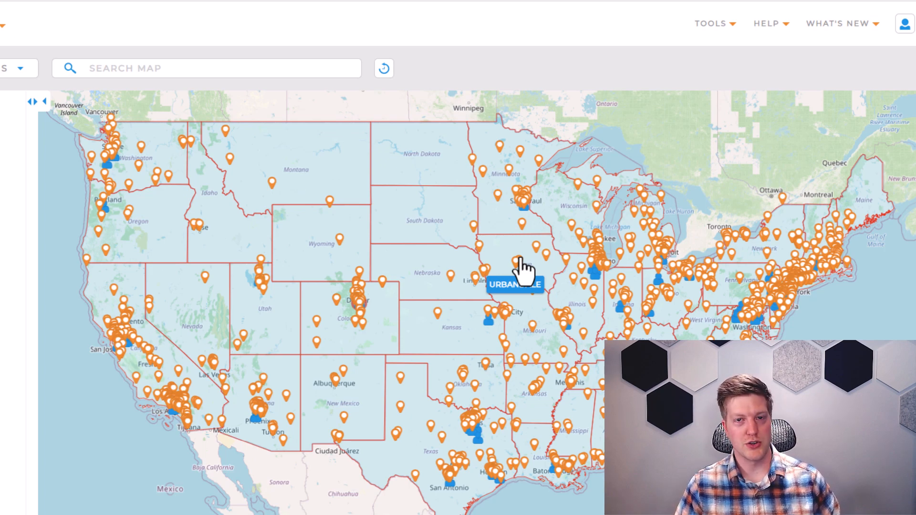
- Inspect the territory details at Naperville, inside the southern custom territory near Chicago
scroll(596, 276, up, 2)
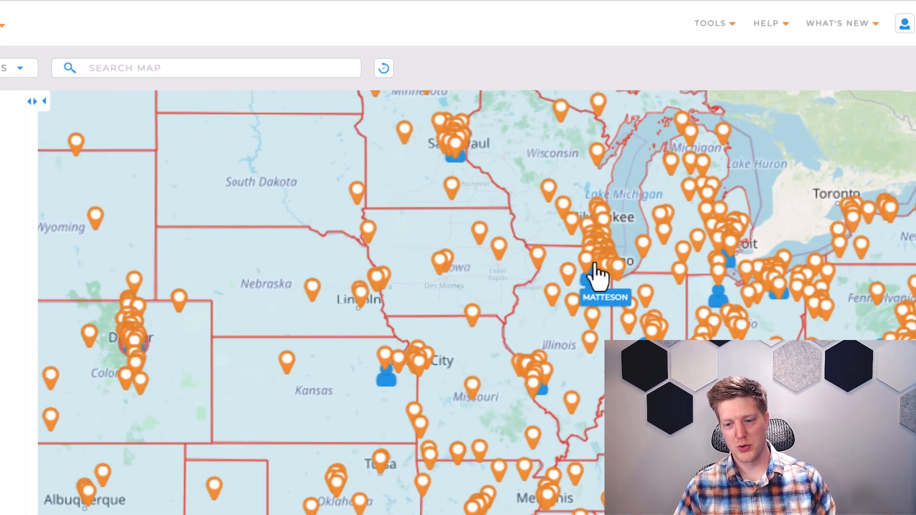
scroll(596, 276, up, 3)
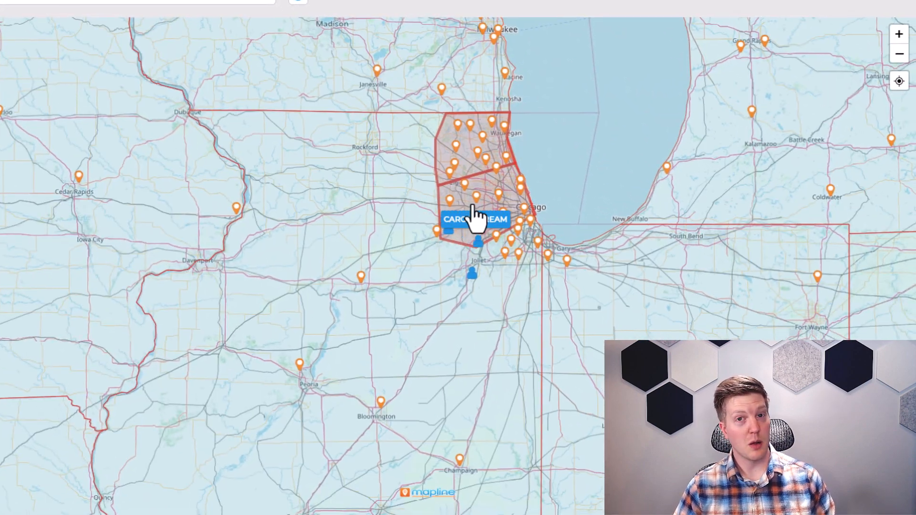
scroll(477, 206, up, 3)
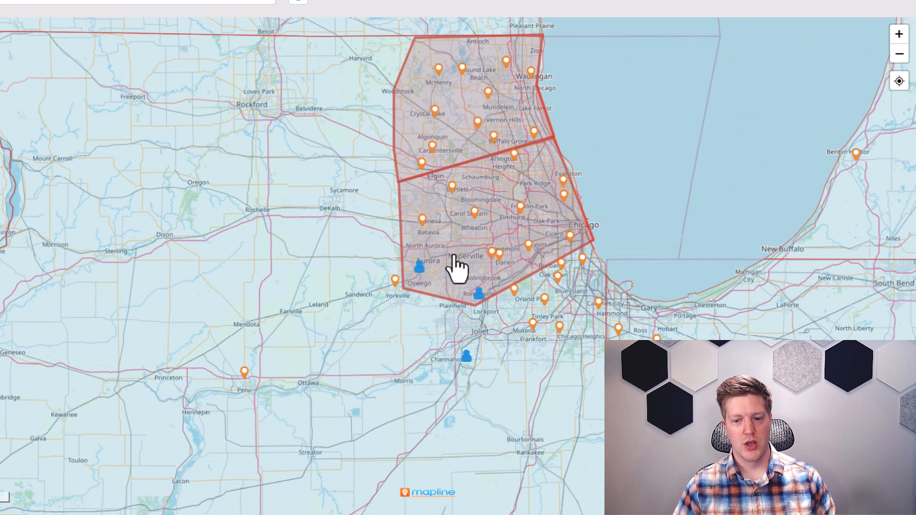
click(453, 257)
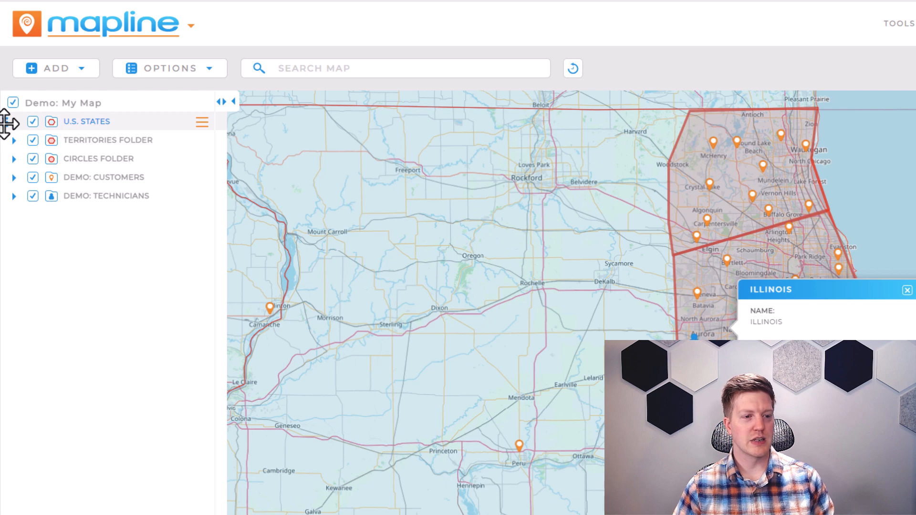
- Move the U.S. States folder below the Territories Folder, close the Illinois details and open those of the southern custom territory
drag(7, 123, 10, 144)
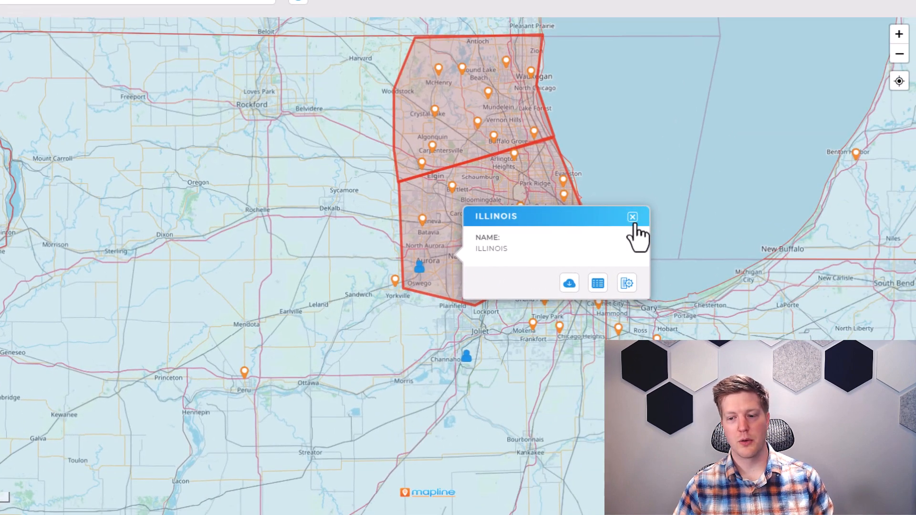
click(907, 290)
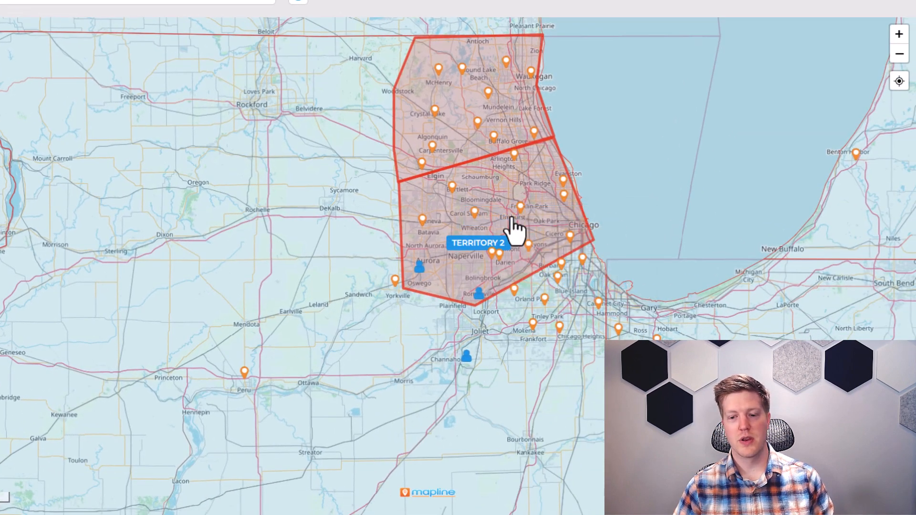
click(449, 233)
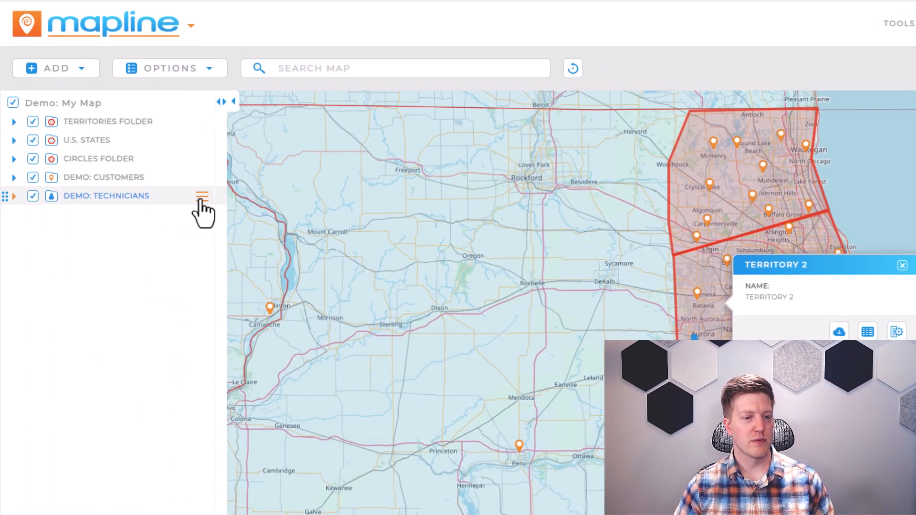
- Examine the South Dakota territory's details and the actions available for it
click(200, 197)
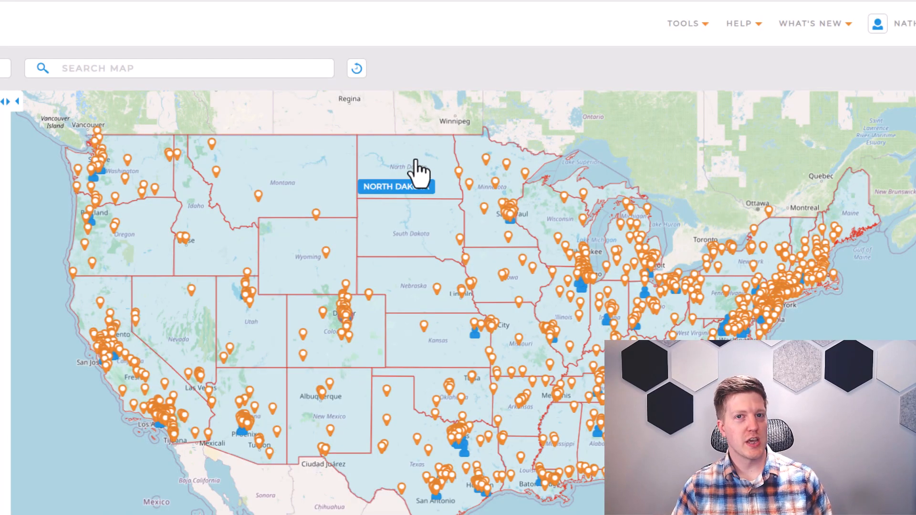
click(418, 220)
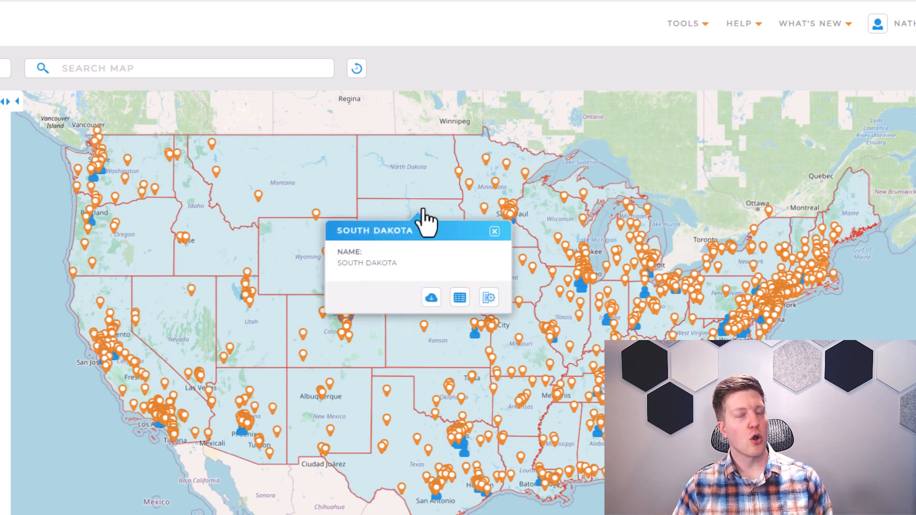
right_click(424, 222)
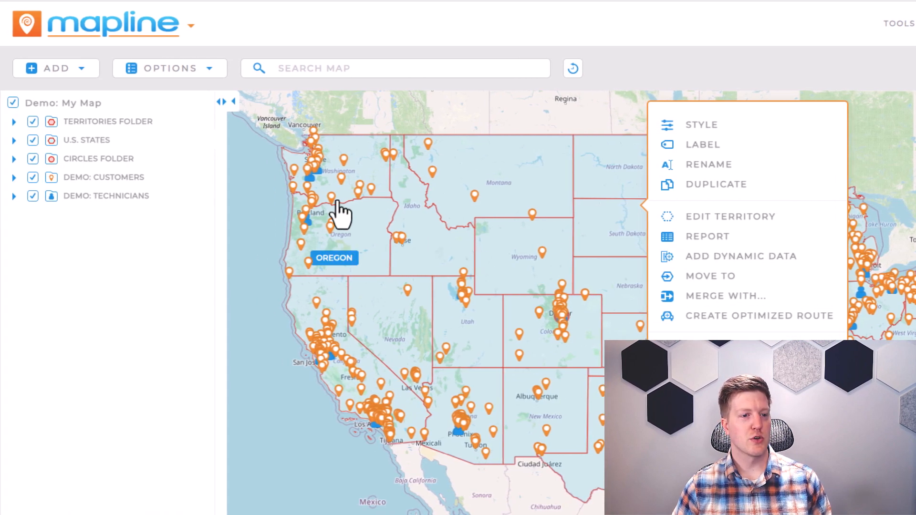
- Hide the Territories Folder and the Circles Folder on the map
click(202, 123)
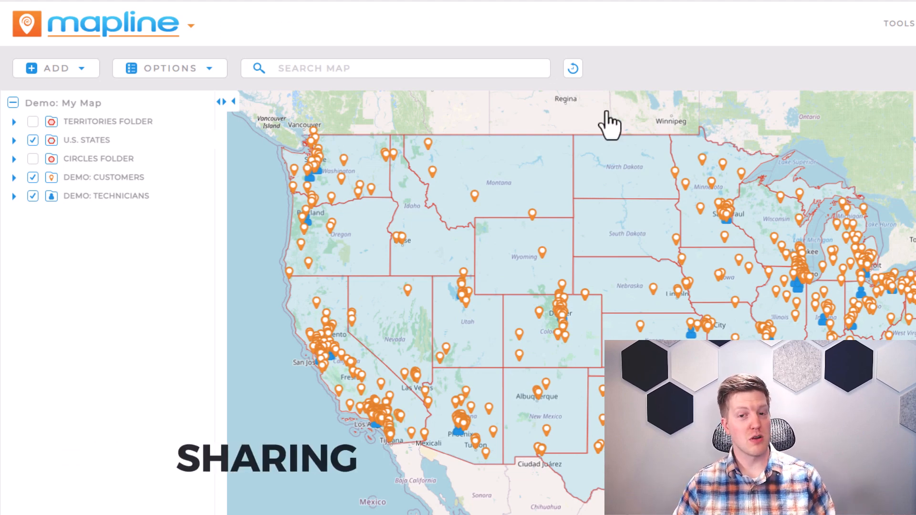
- Examine the private and public sharing options for the map
click(197, 80)
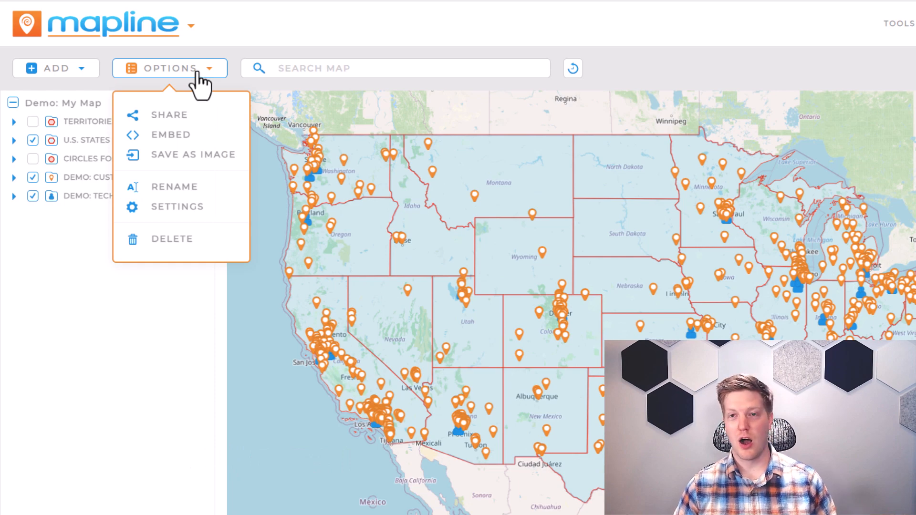
click(216, 116)
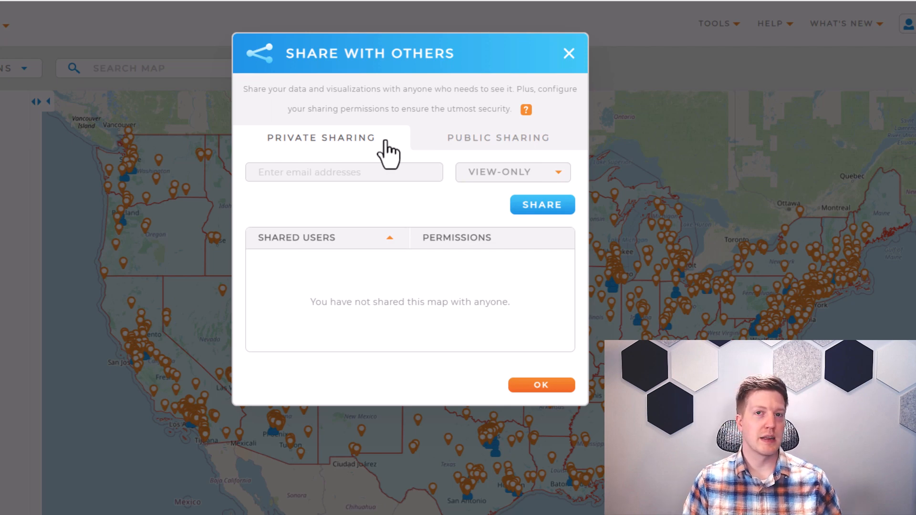
click(426, 138)
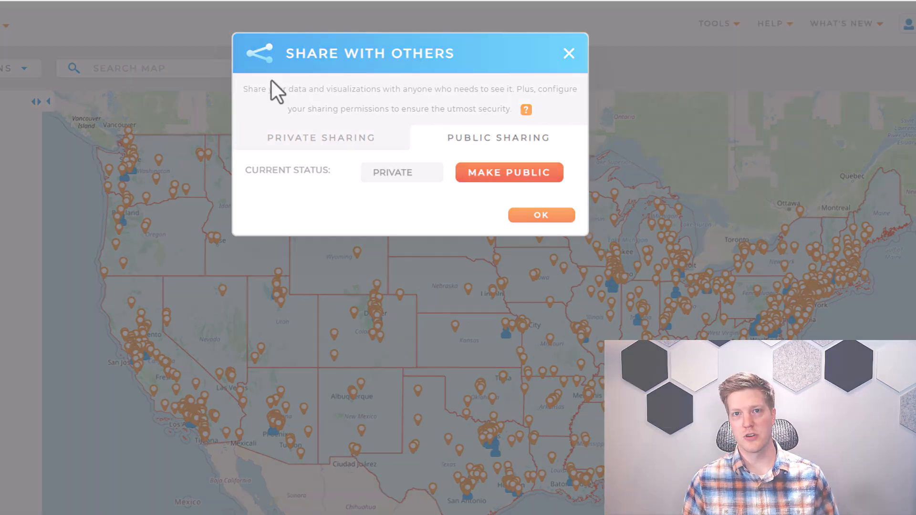
- Set the map's default position to Custom, using the current map position
click(19, 67)
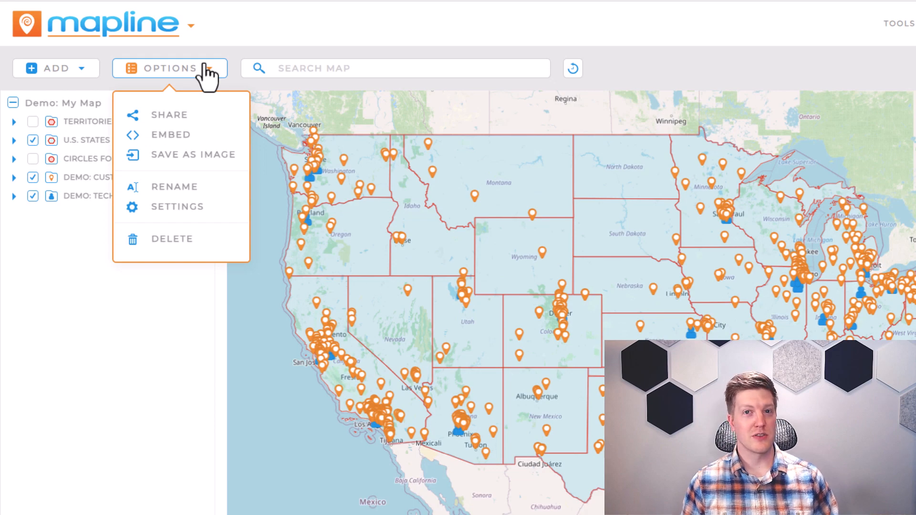
click(215, 210)
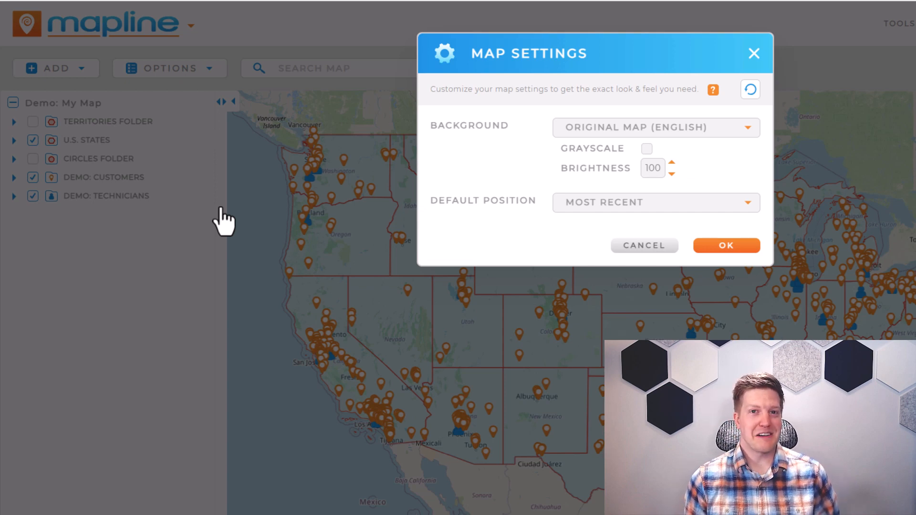
click(680, 204)
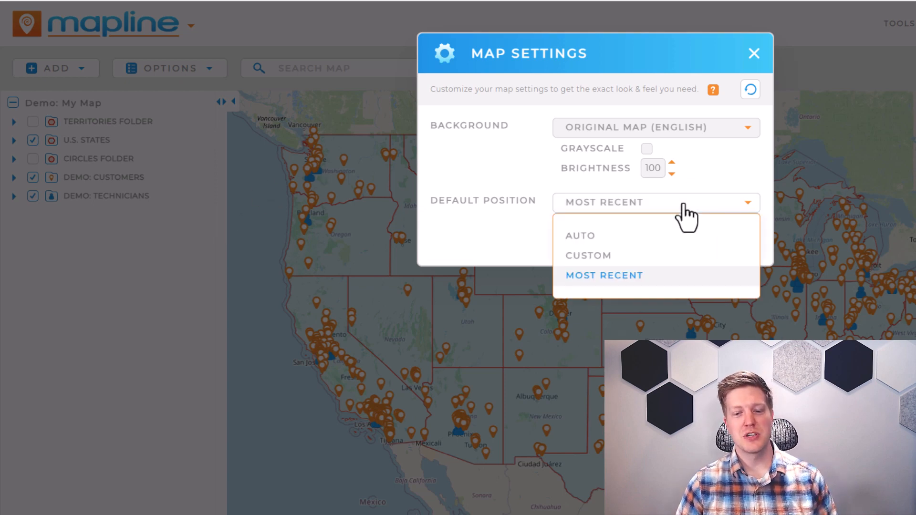
click(663, 256)
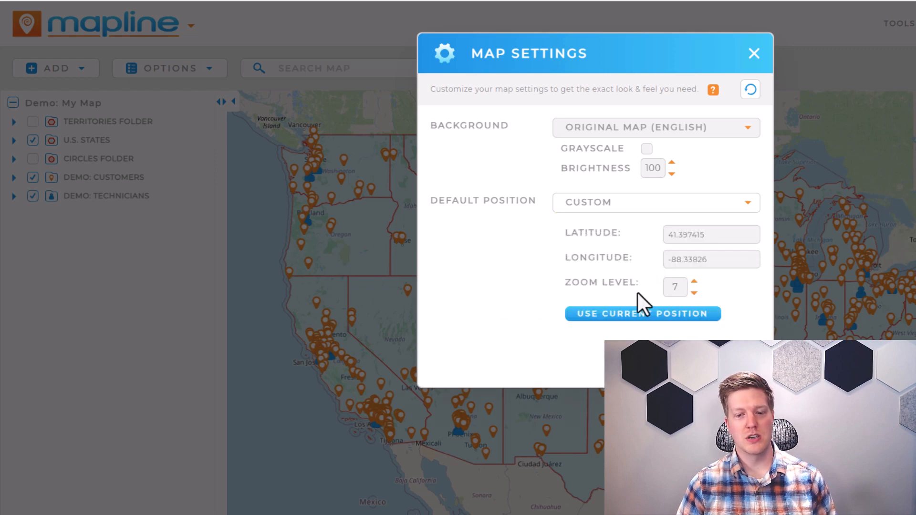
click(638, 315)
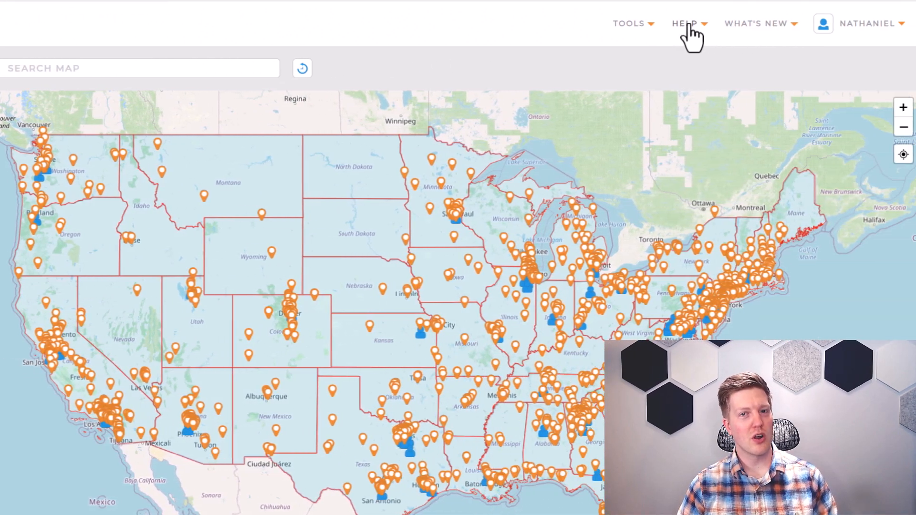
- Open the Contact Us information to examine the available support channels
click(684, 27)
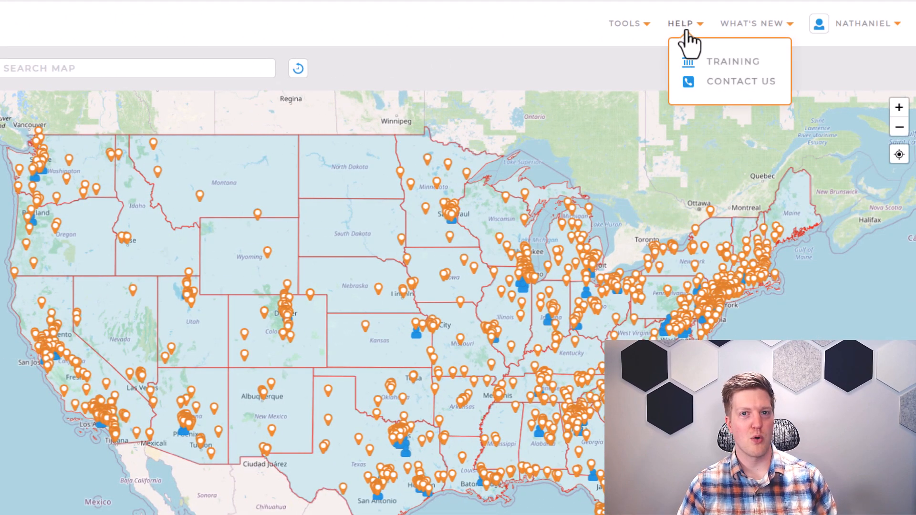
click(731, 80)
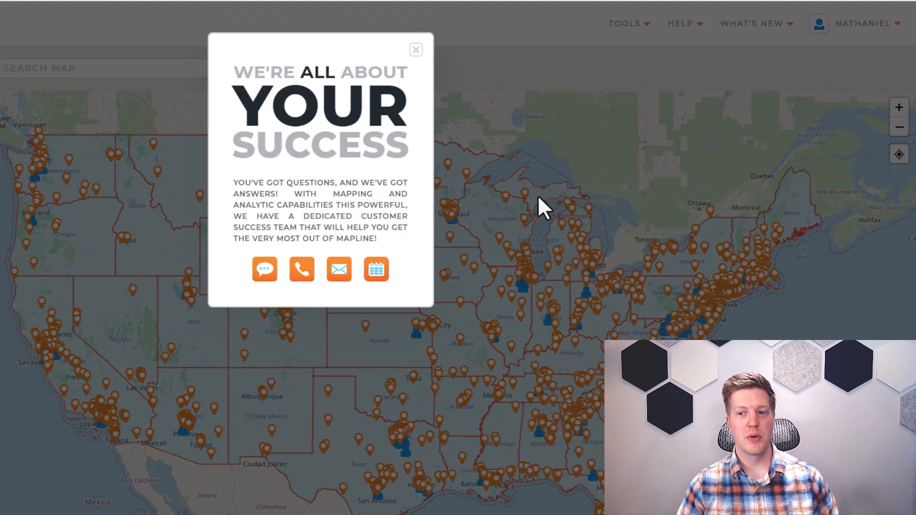